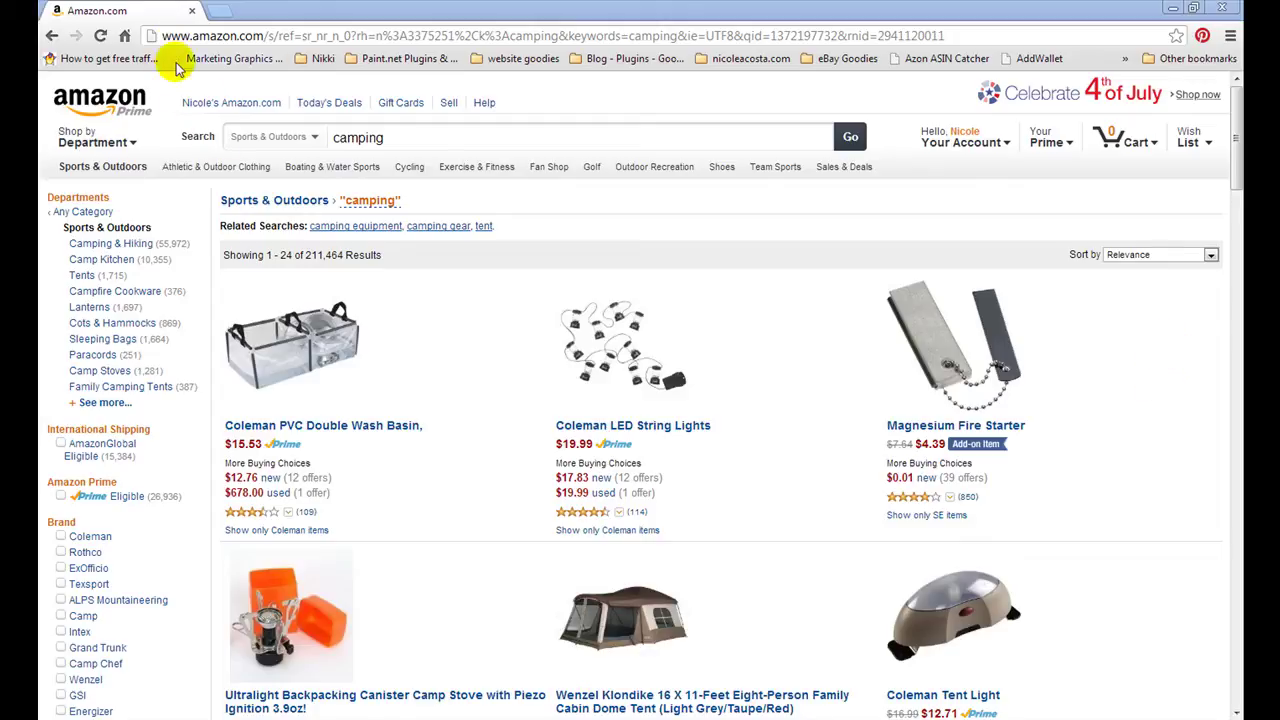
# - Keep the camping results sorted by Relevance and filter to Prime Eligible items (27,371 results)
pyautogui.moveTo(940, 145)
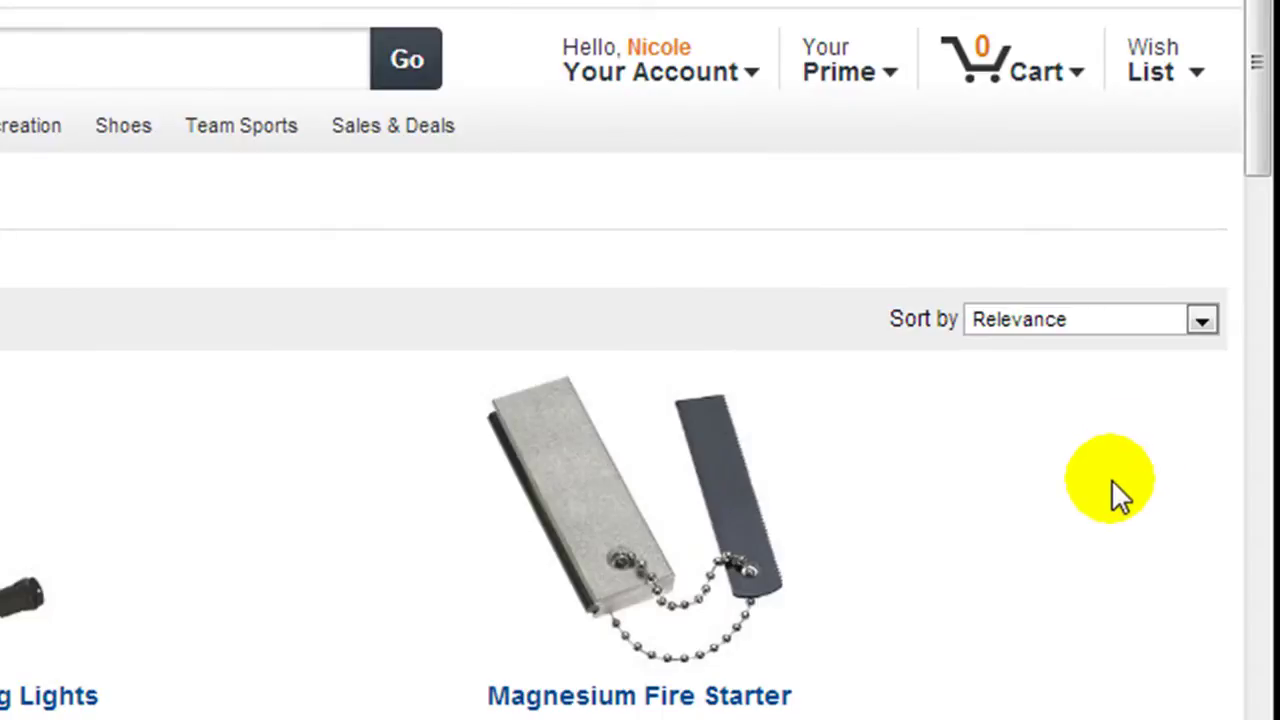
pyautogui.click(1200, 322)
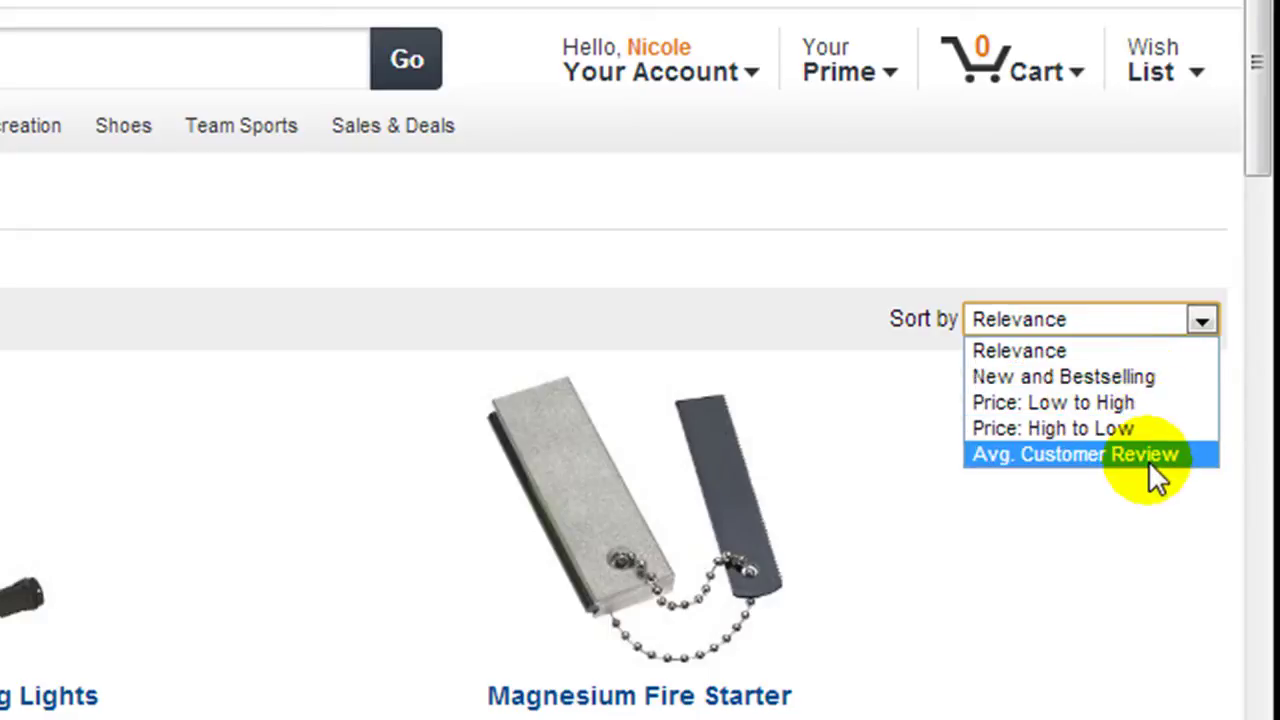
pyautogui.click(1120, 560)
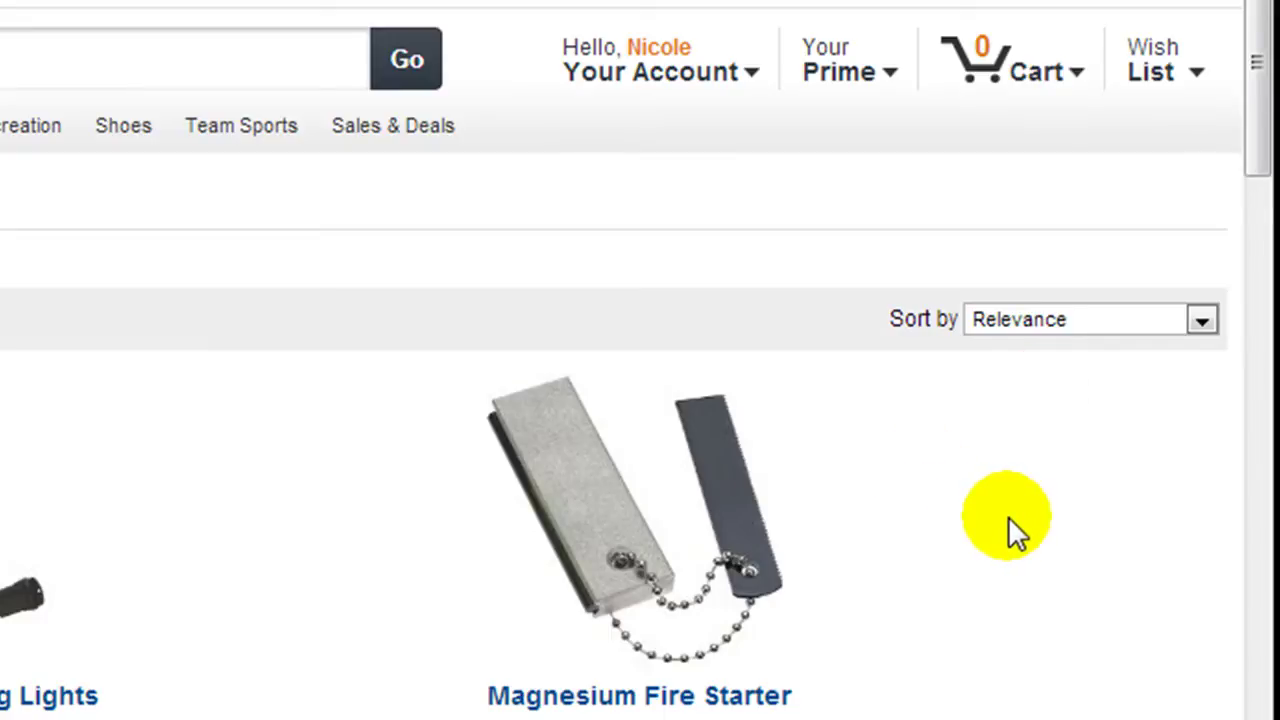
pyautogui.scroll(-2, 1008, 516)
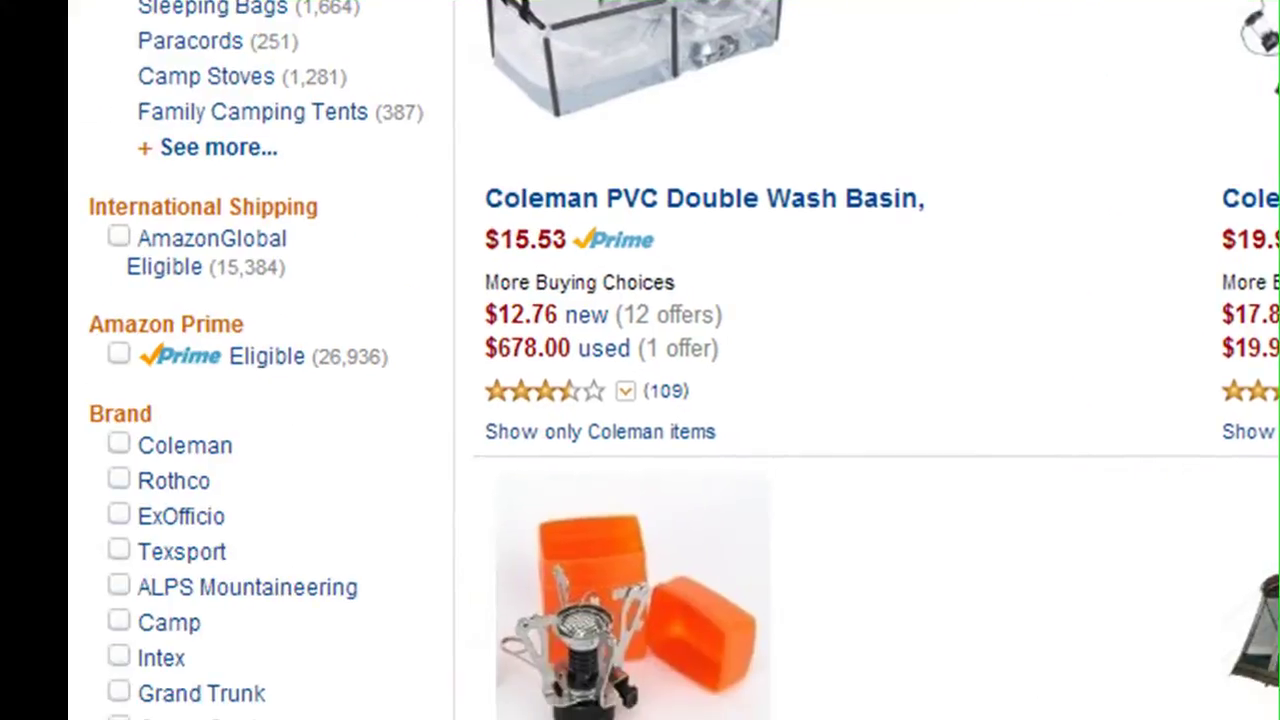
pyautogui.click(124, 356)
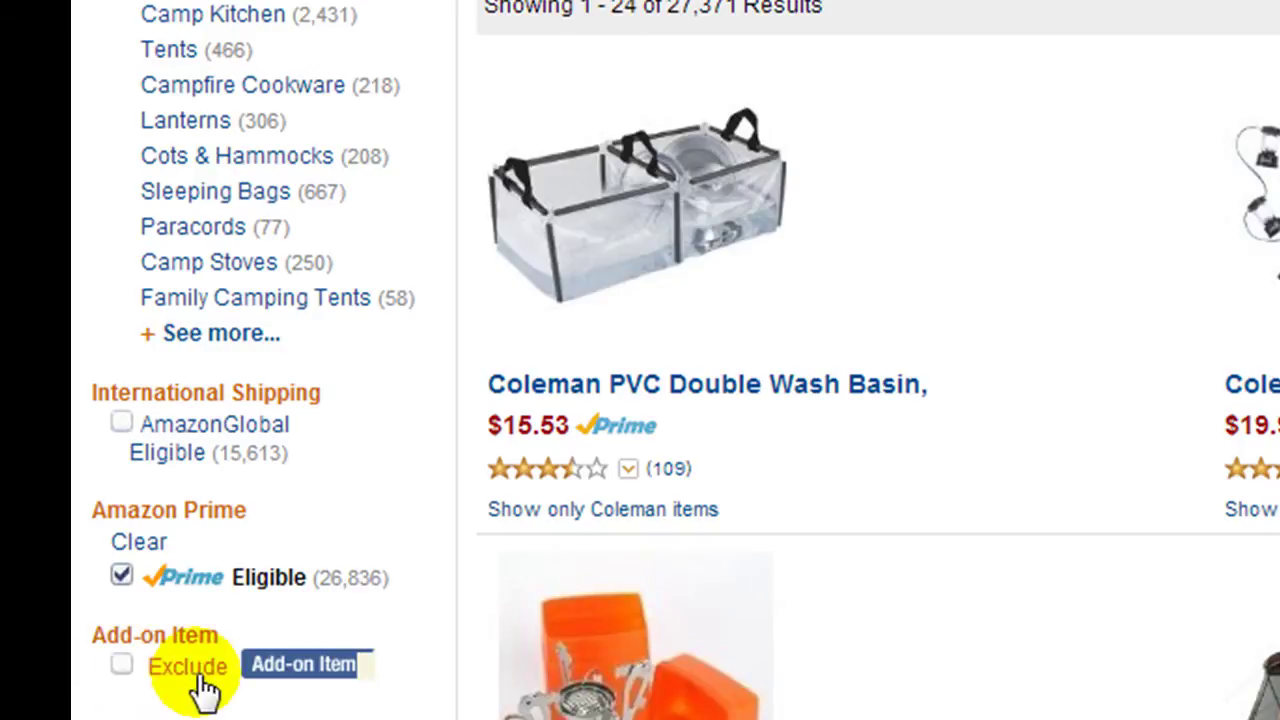
# - Exclude Add-on Items (26,392 results) and scroll down the results to the pagination
pyautogui.click(124, 667)
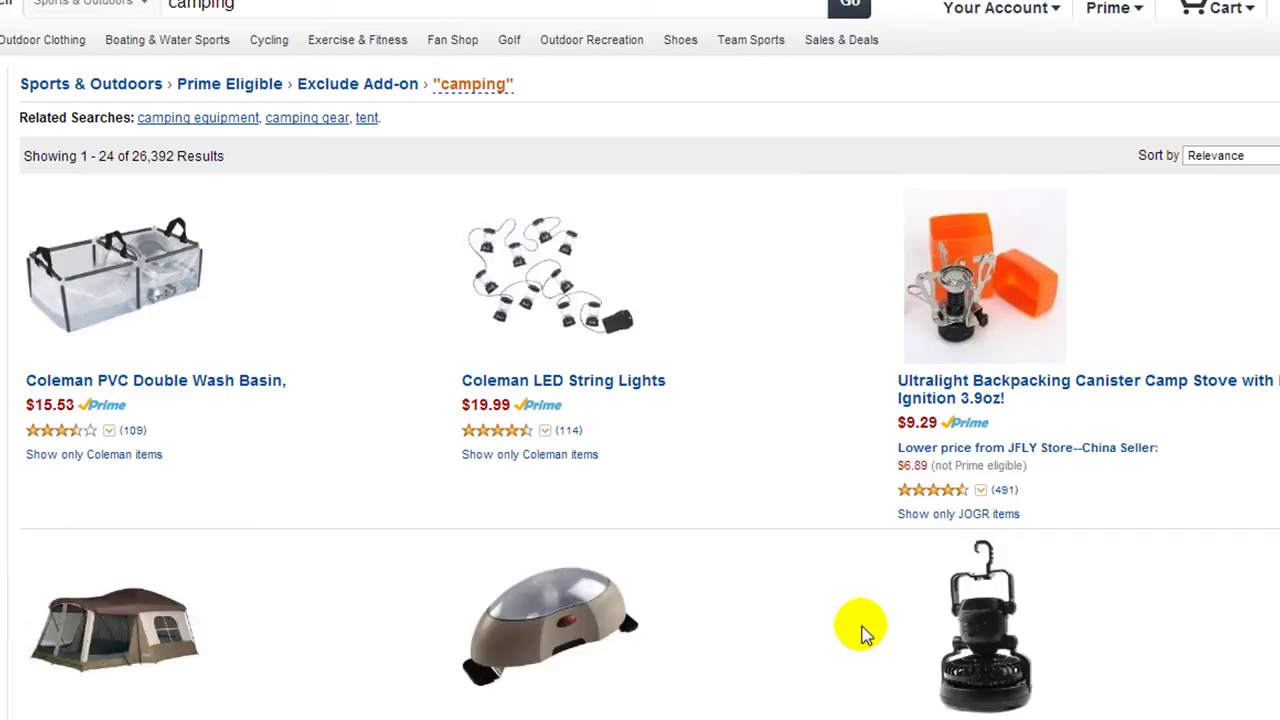
pyautogui.scroll(-5, 1268, 465)
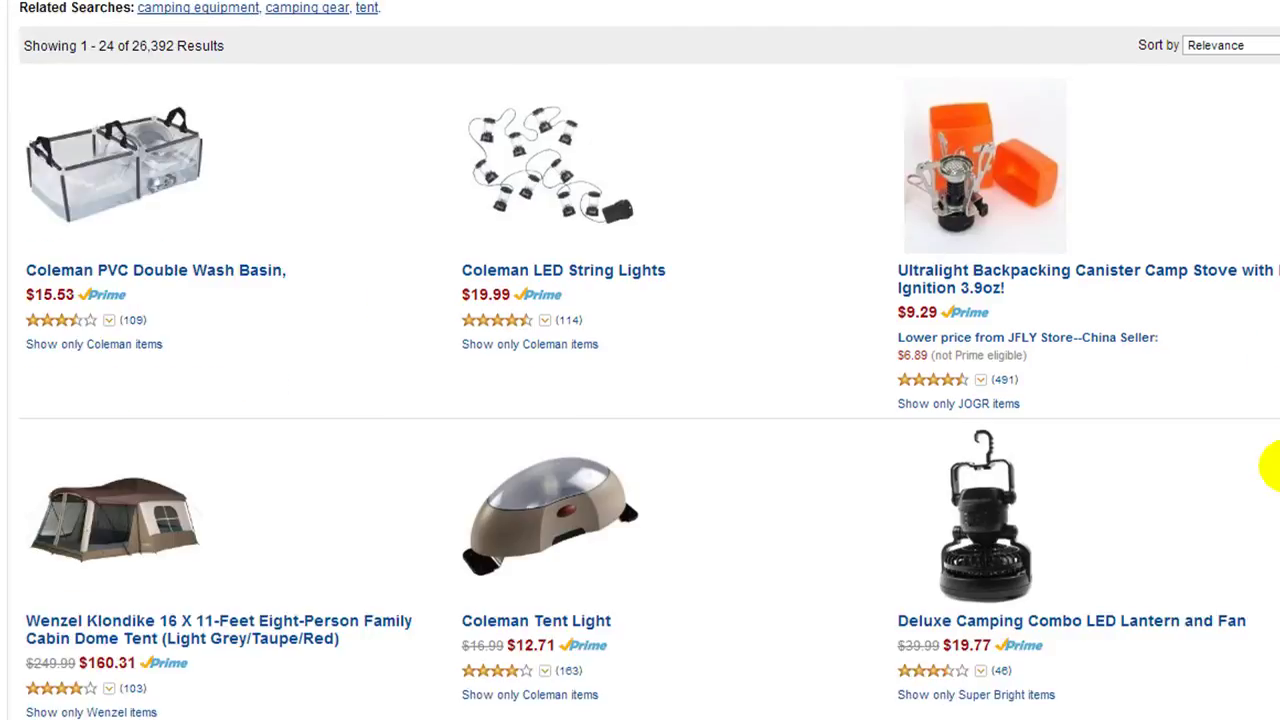
pyautogui.scroll(-3, 1270, 465)
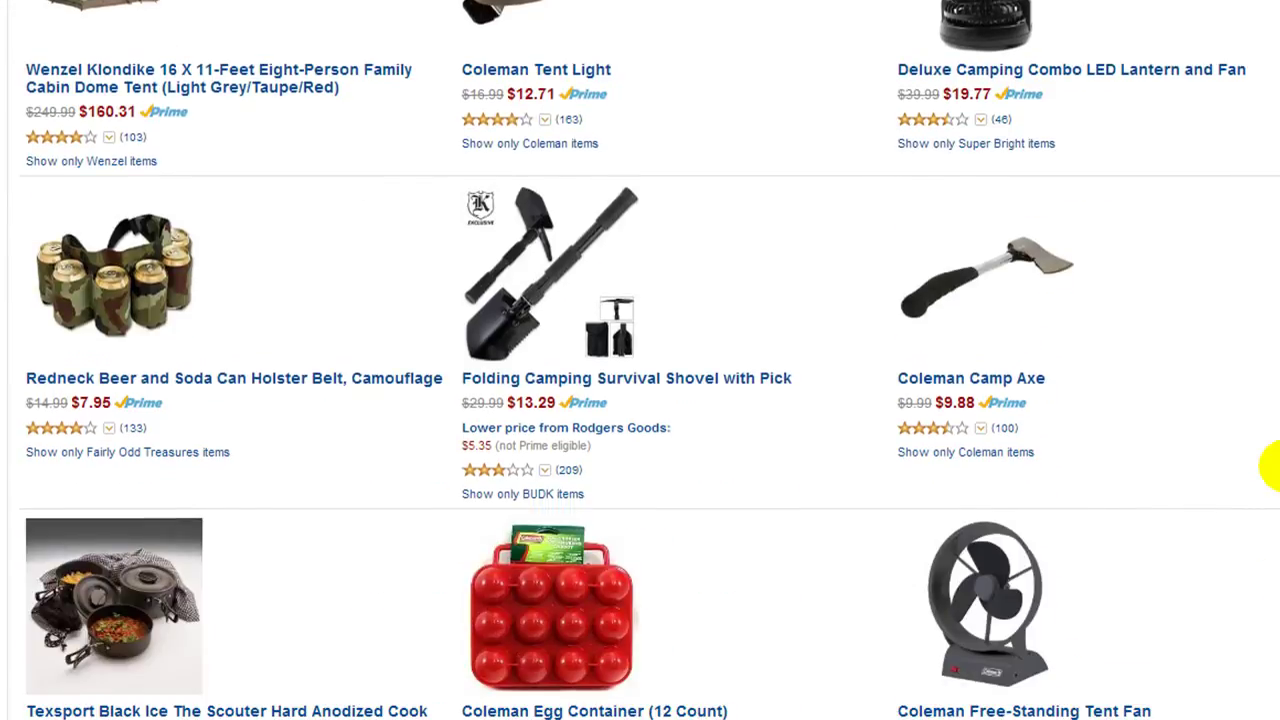
pyautogui.scroll(-5, 1270, 465)
pyautogui.scroll(-5, 1270, 465)
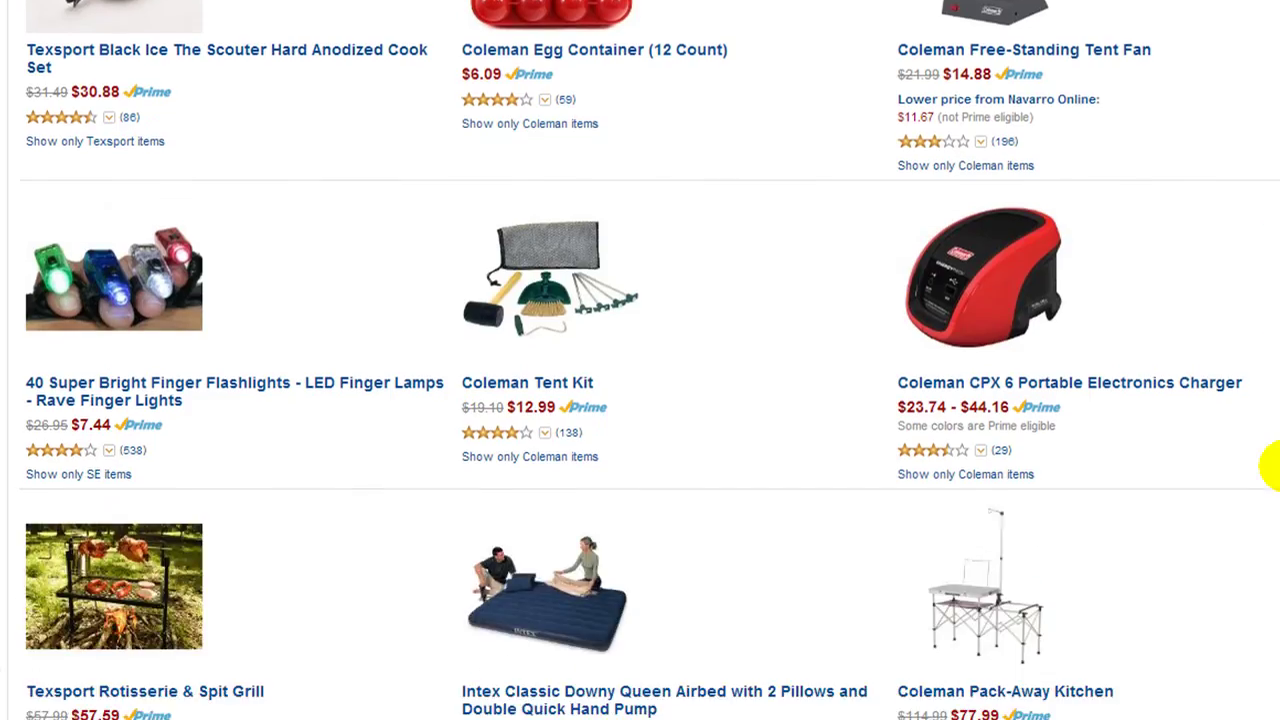
pyautogui.scroll(-1, 1270, 455)
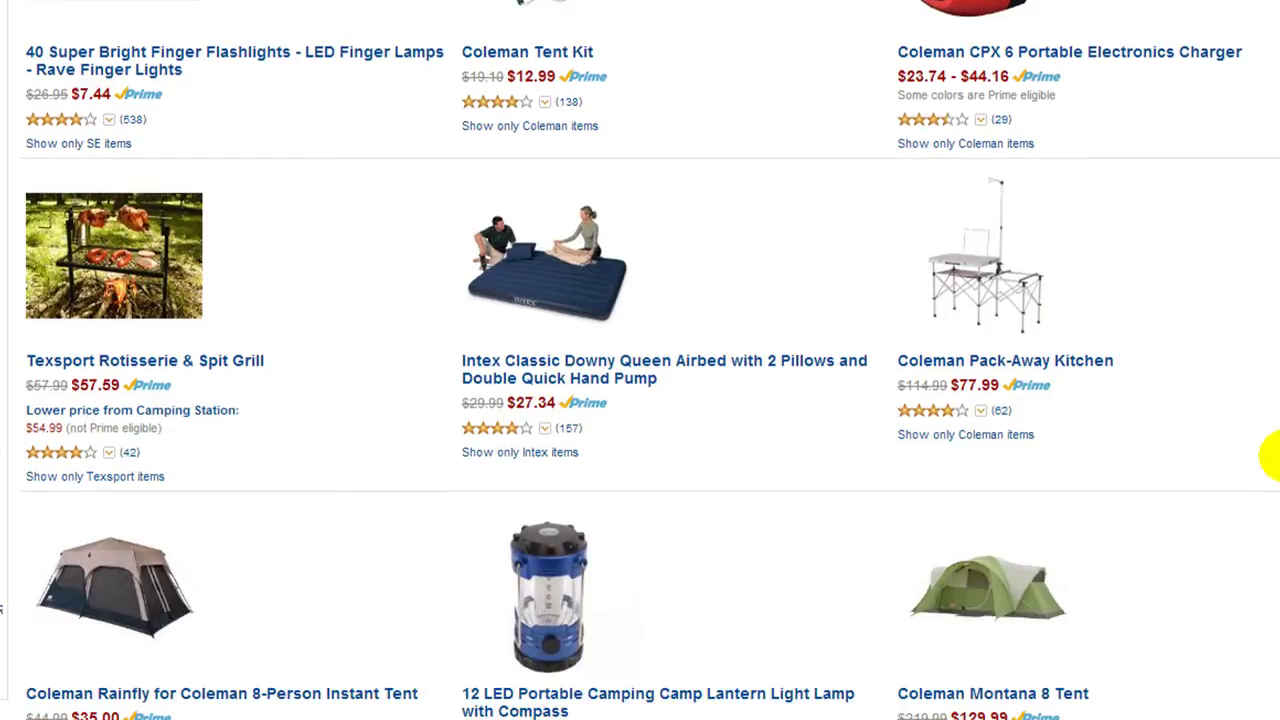
pyautogui.scroll(-6, 1272, 455)
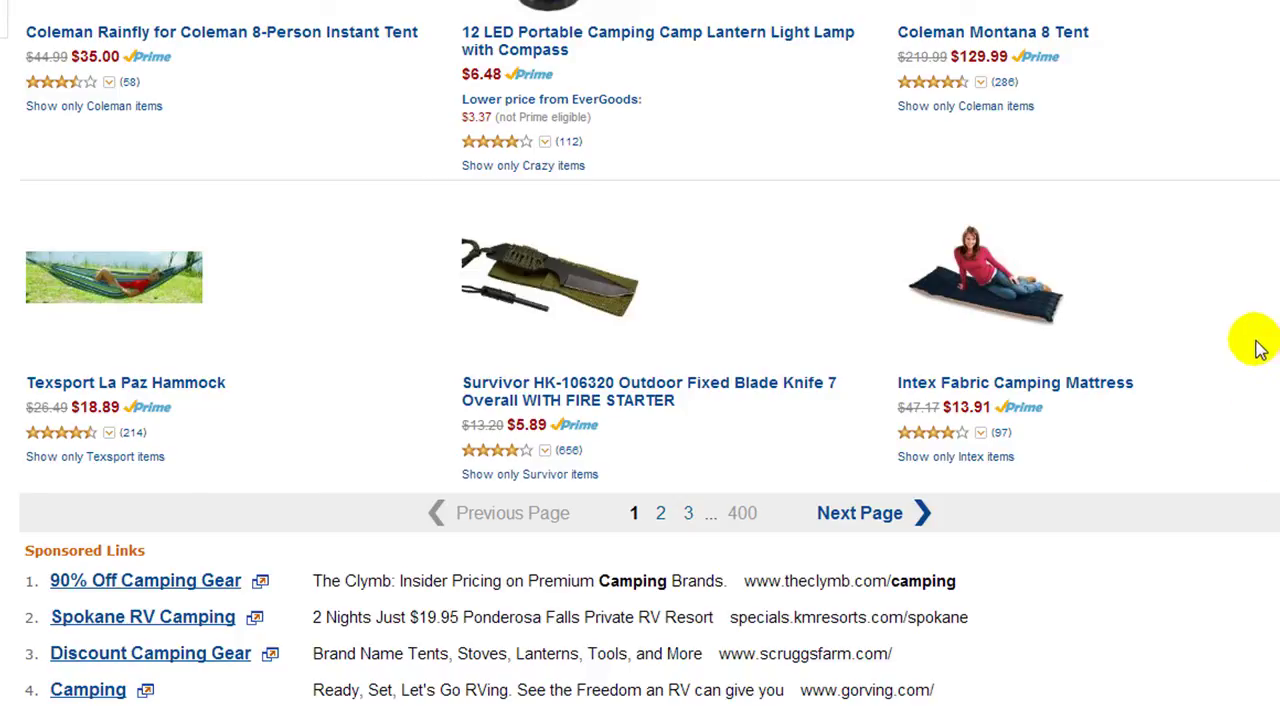
# - Scroll back up through the first page of products to the top
pyautogui.scroll(4, 1258, 342)
pyautogui.scroll(-4, 1258, 342)
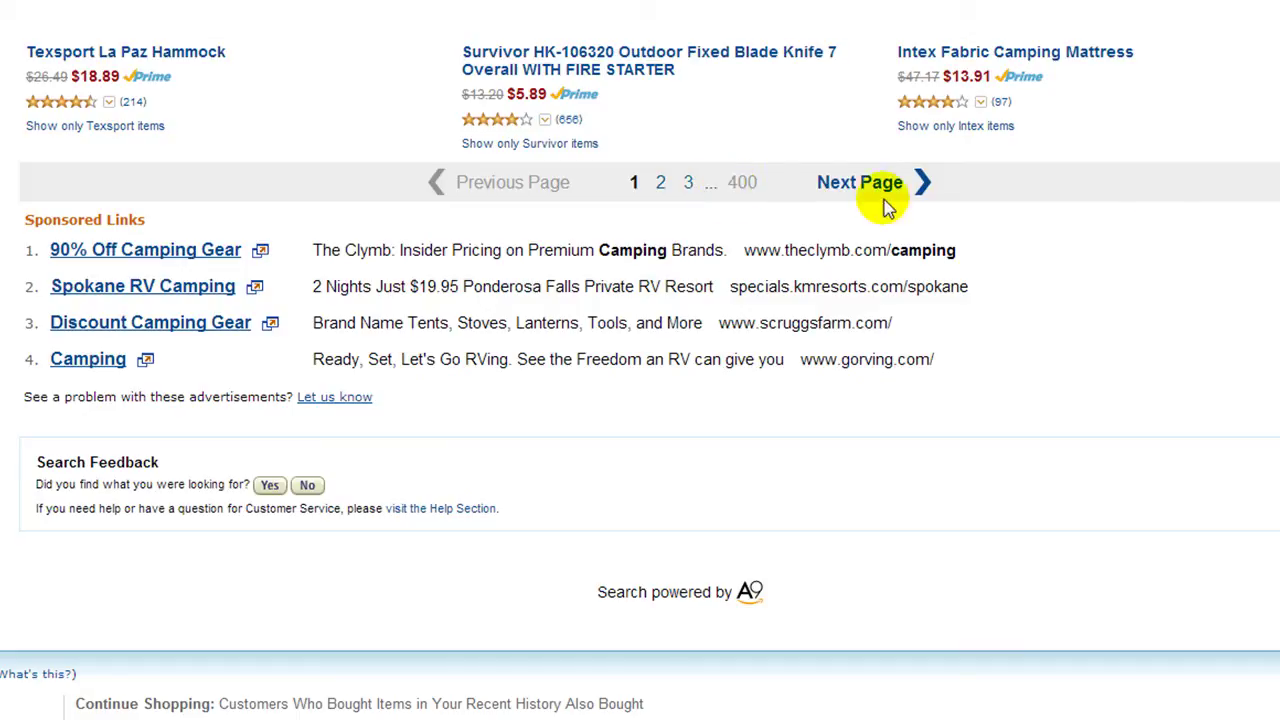
pyautogui.scroll(5, 1206, 200)
pyautogui.scroll(10, 1207, 199)
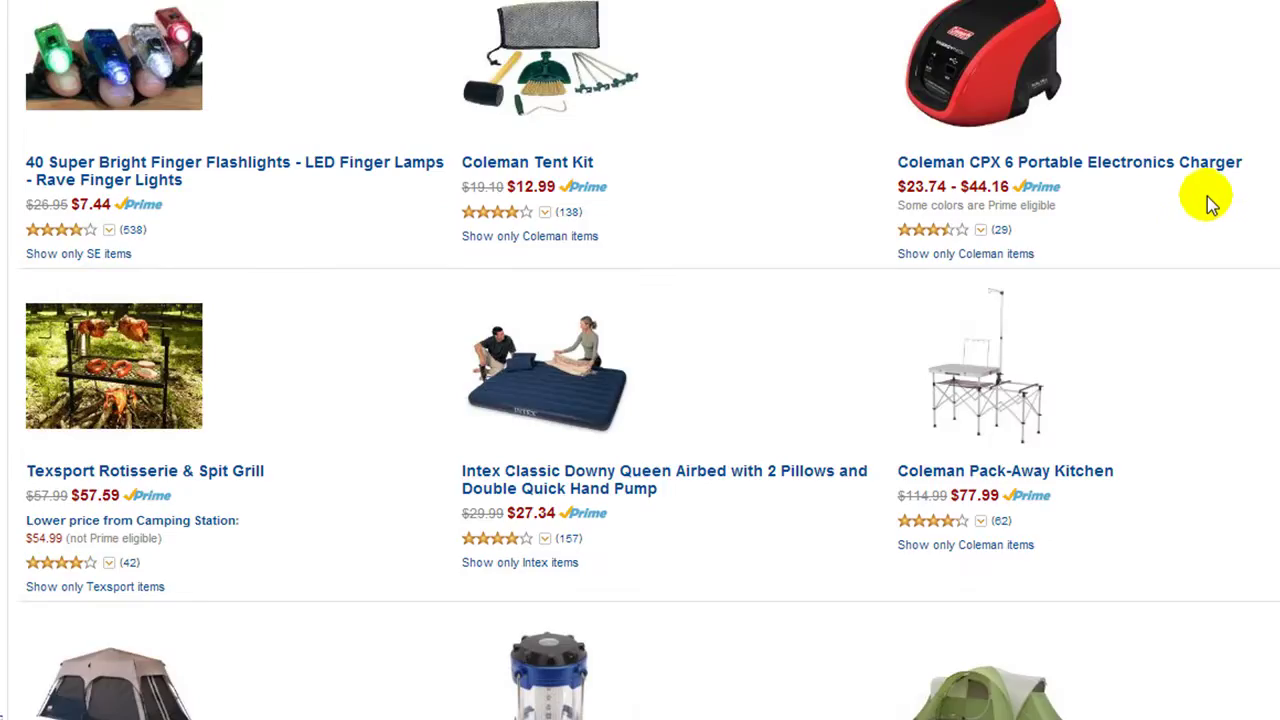
pyautogui.scroll(7, 1210, 204)
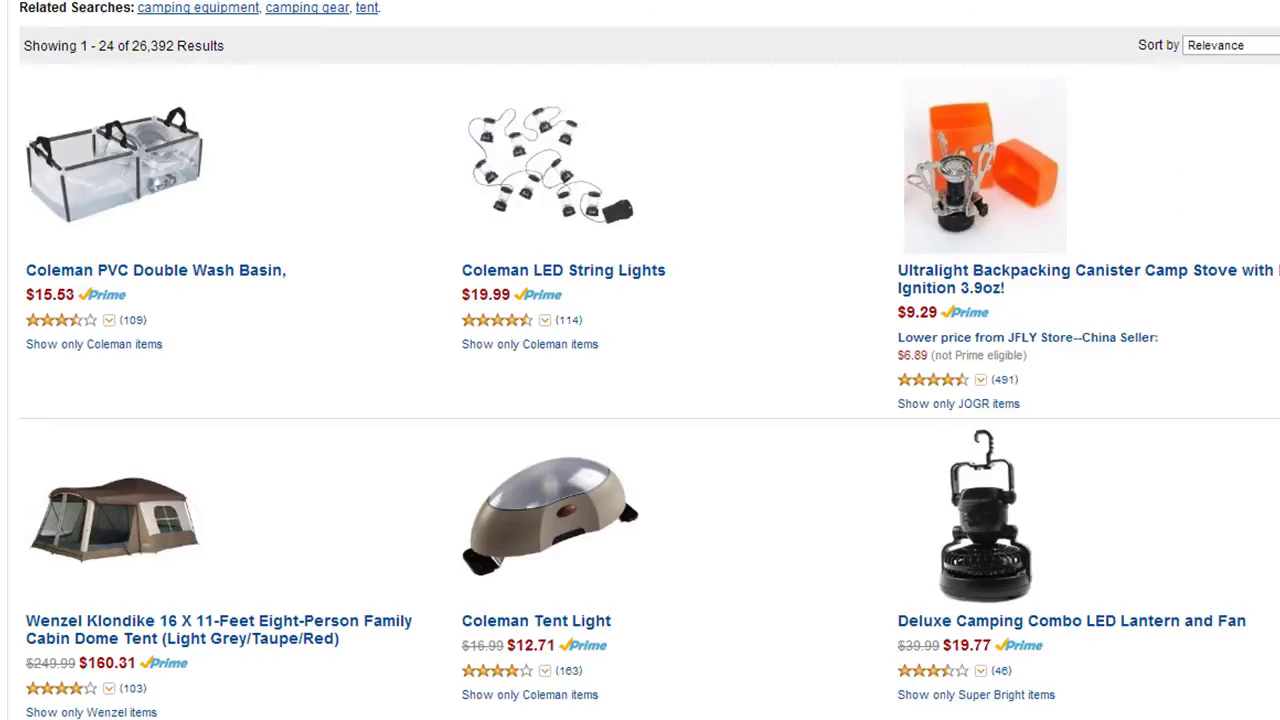
pyautogui.scroll(1, 650, 360)
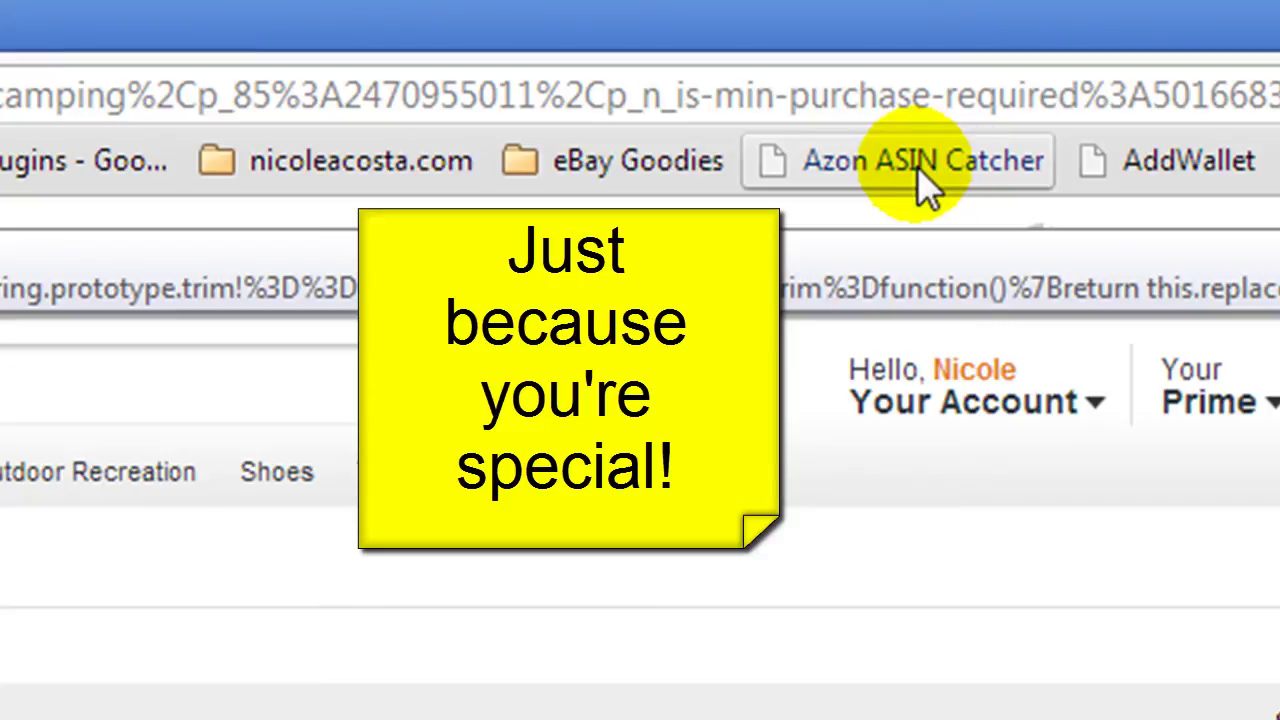
# - Catch the page's ASINs with Azon ASIN Catcher and enlarge the line-separated list
pyautogui.click(917, 166)
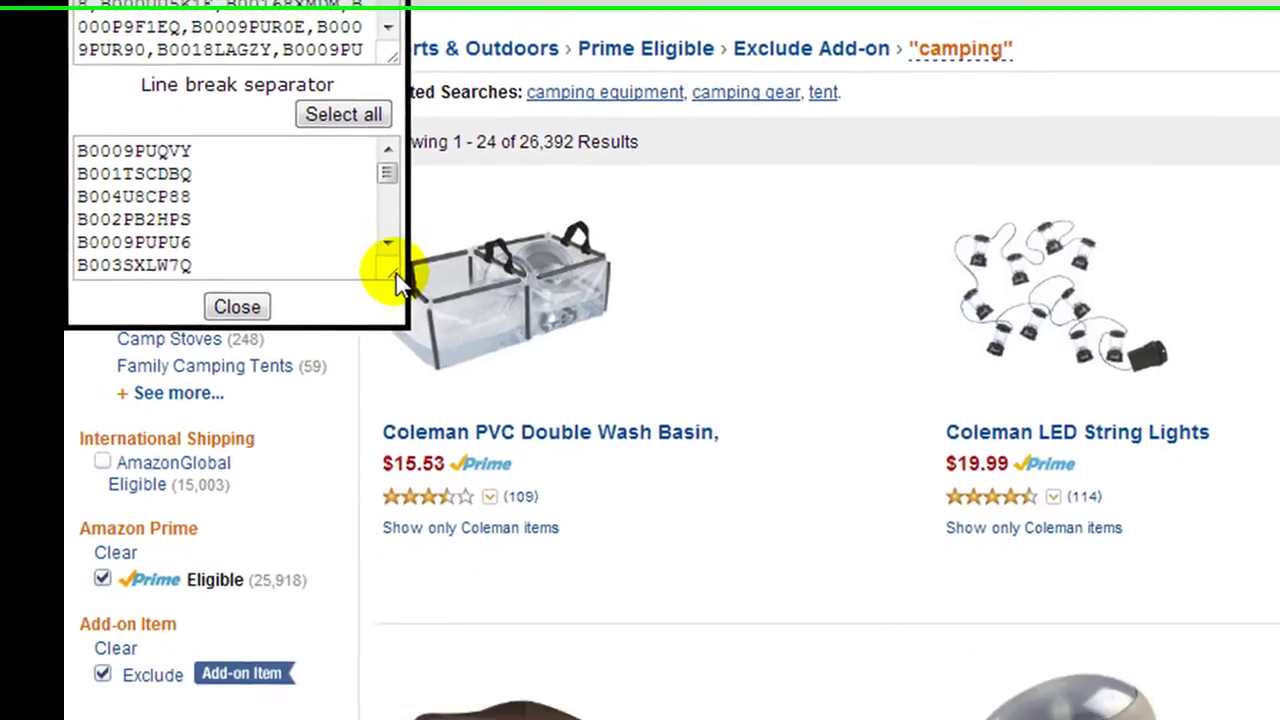
pyautogui.moveTo(398, 488); pyautogui.dragTo(377, 627)
pyautogui.moveTo(369, 393); pyautogui.dragTo(360, 529)
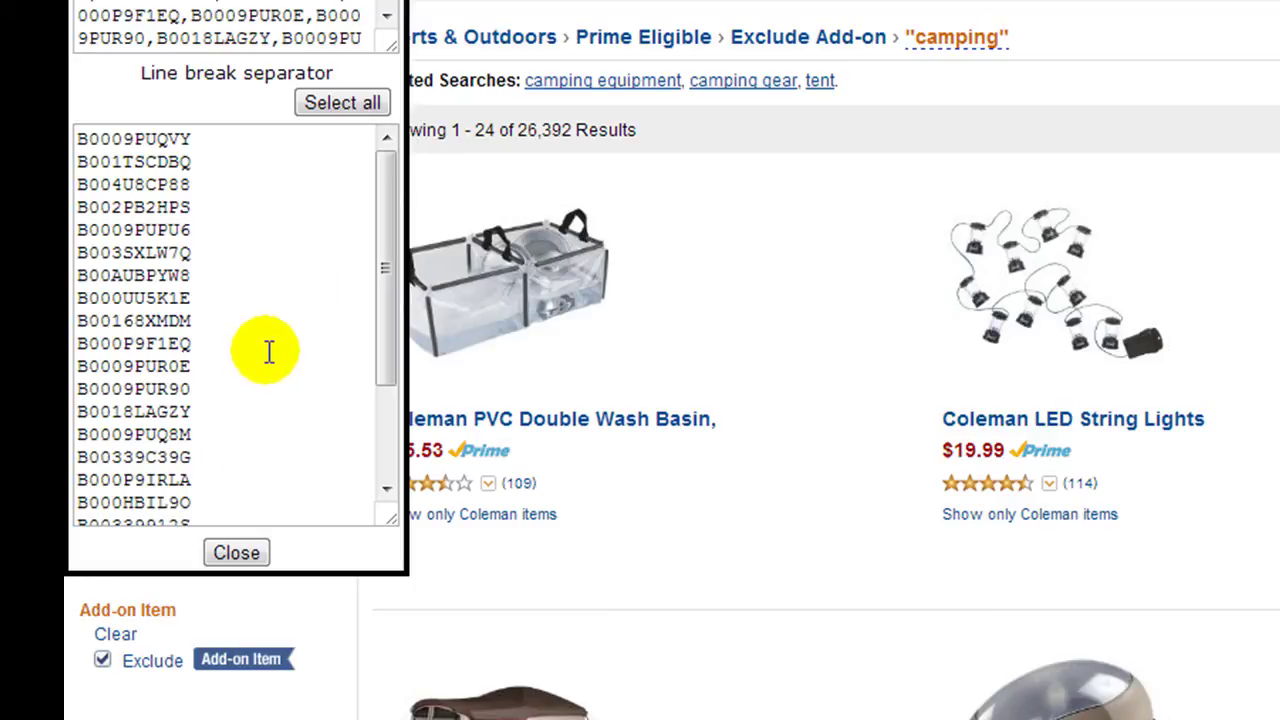
# - Select every ASIN in the line-separated list and copy it to the clipboard
pyautogui.click(340, 104)
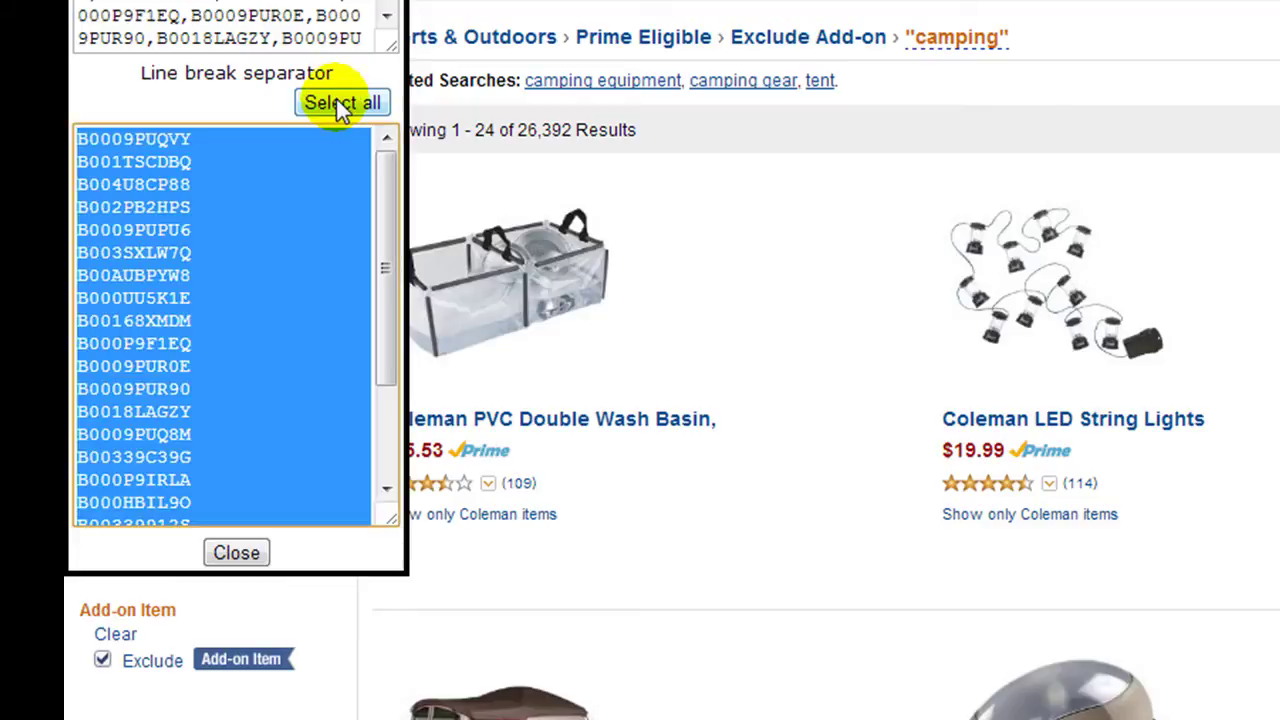
pyautogui.click(208, 229)
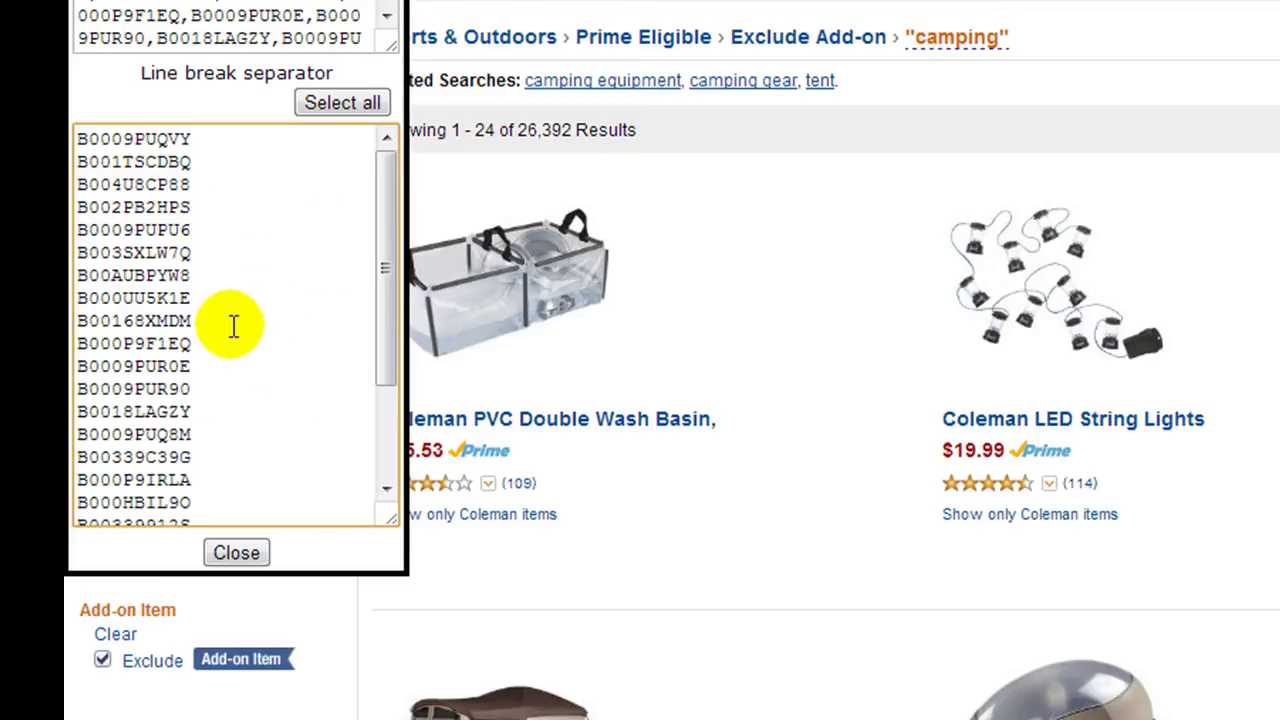
pyautogui.hotkey('ctrl', 'a')
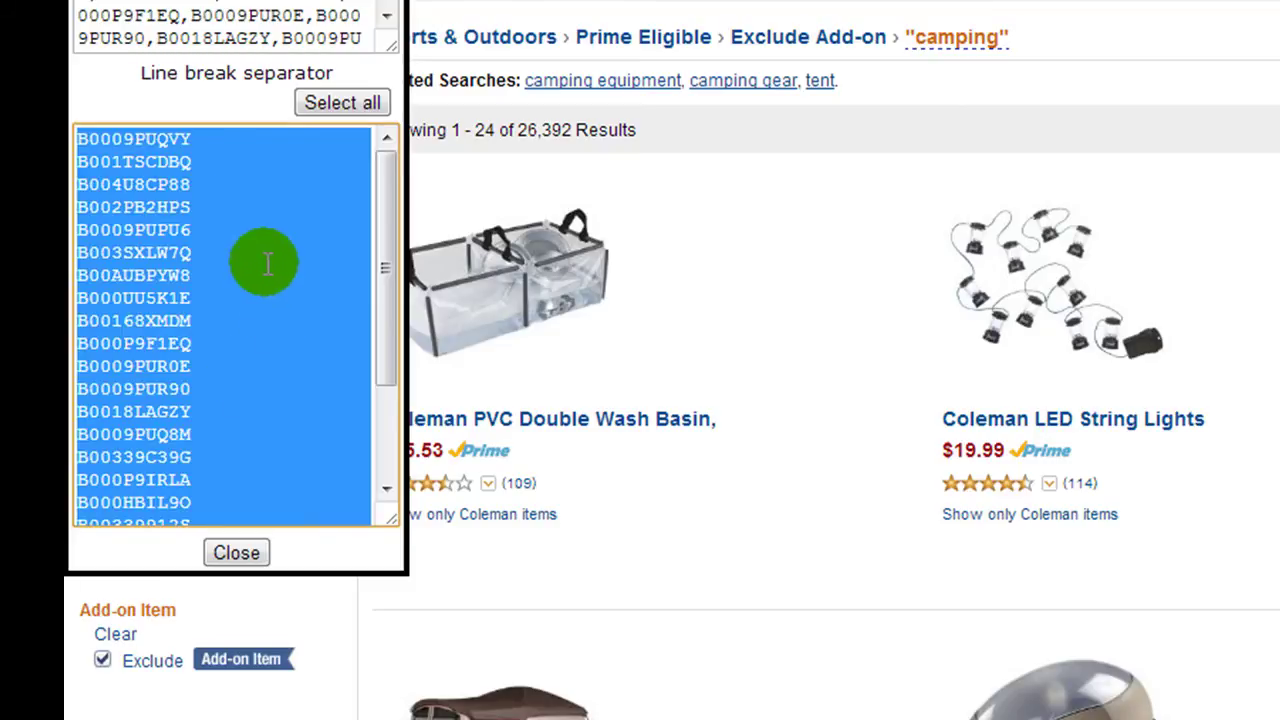
pyautogui.rightClick(216, 206)
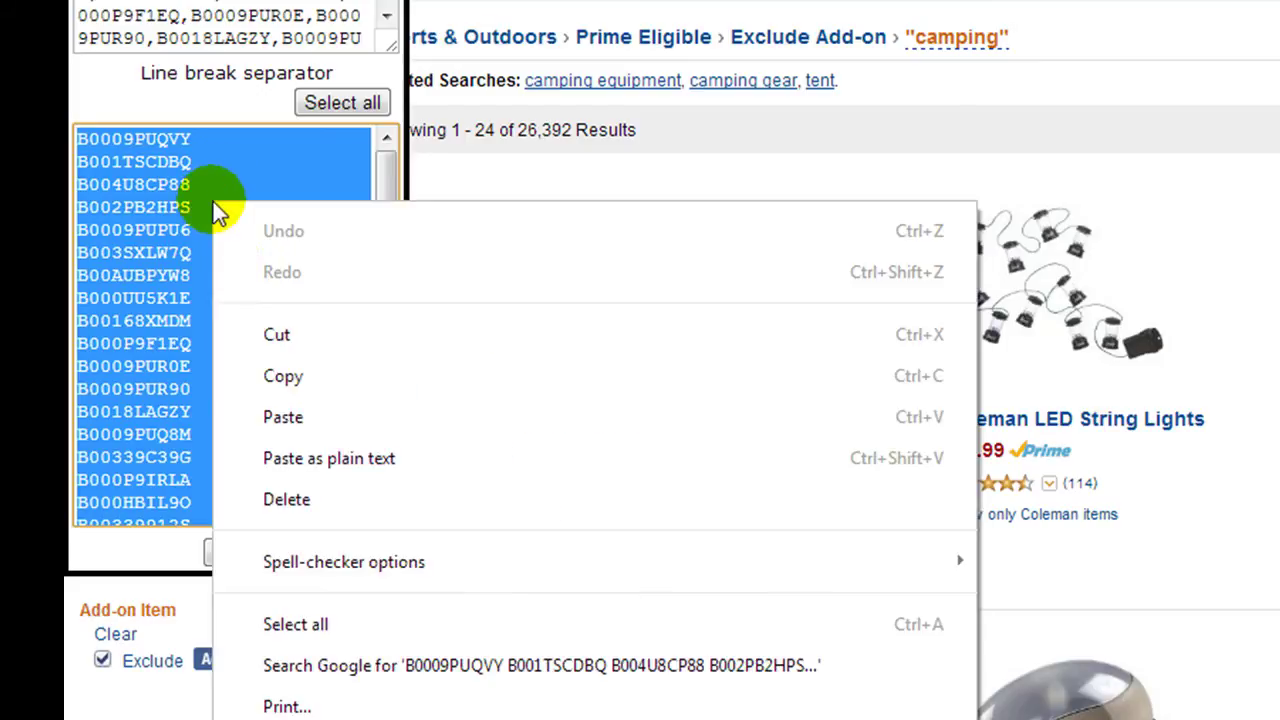
pyautogui.click(292, 377)
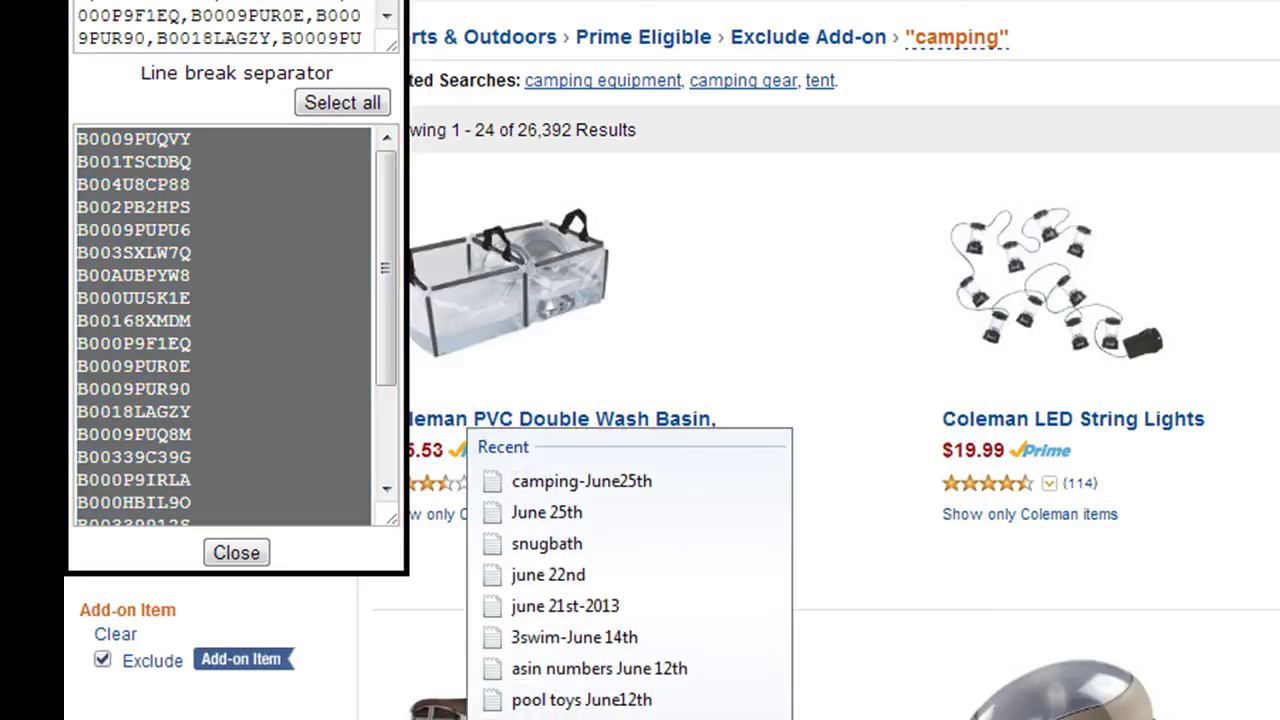
pyautogui.press('super')
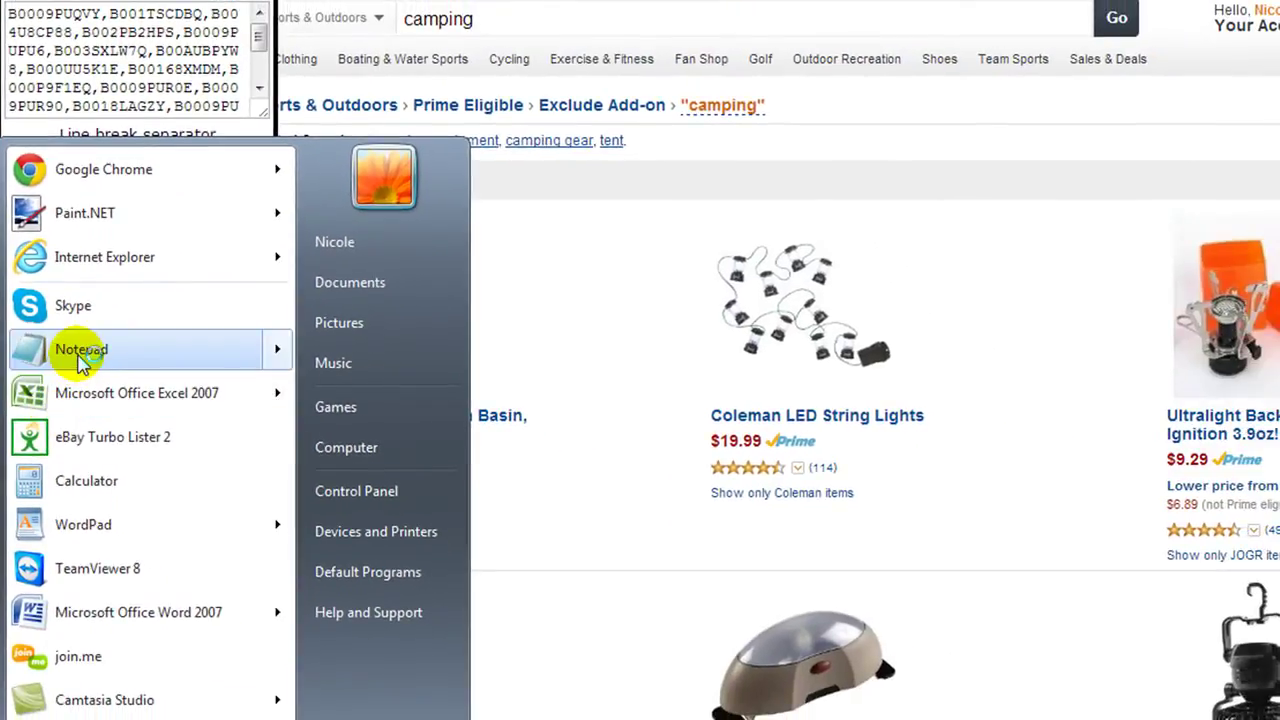
# - Paste the copied ASIN codes into a new blank Notepad document
pyautogui.click(80, 352)
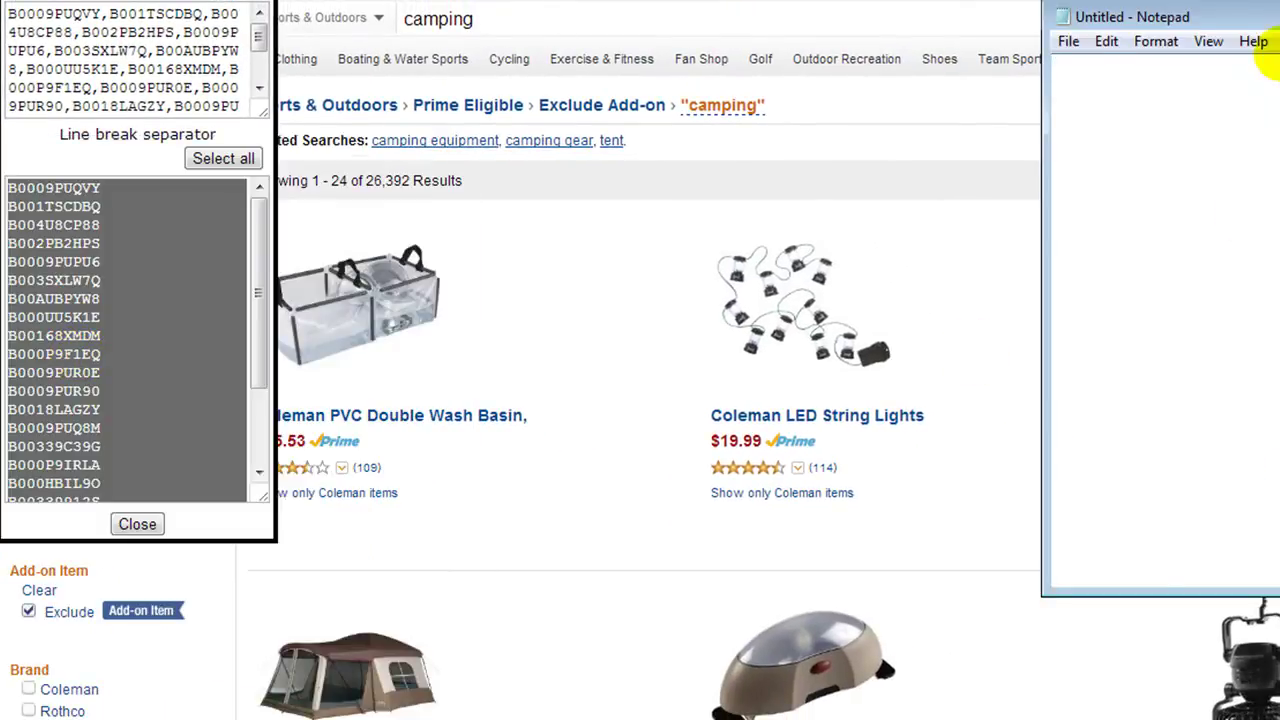
pyautogui.rightClick(1080, 85)
pyautogui.click(1100, 183)
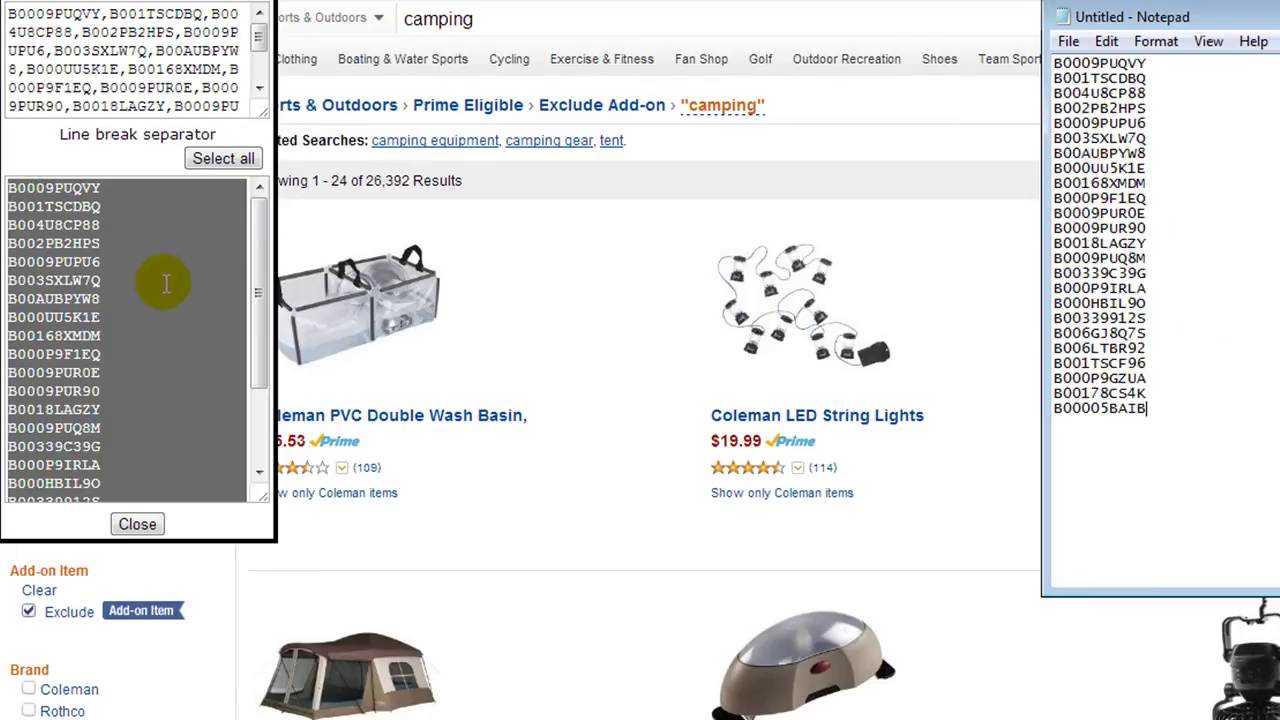
# - Enlarge the ASIN output box to show every code, then return to Notepad
pyautogui.click(157, 347)
pyautogui.moveTo(264, 496); pyautogui.dragTo(340, 679)
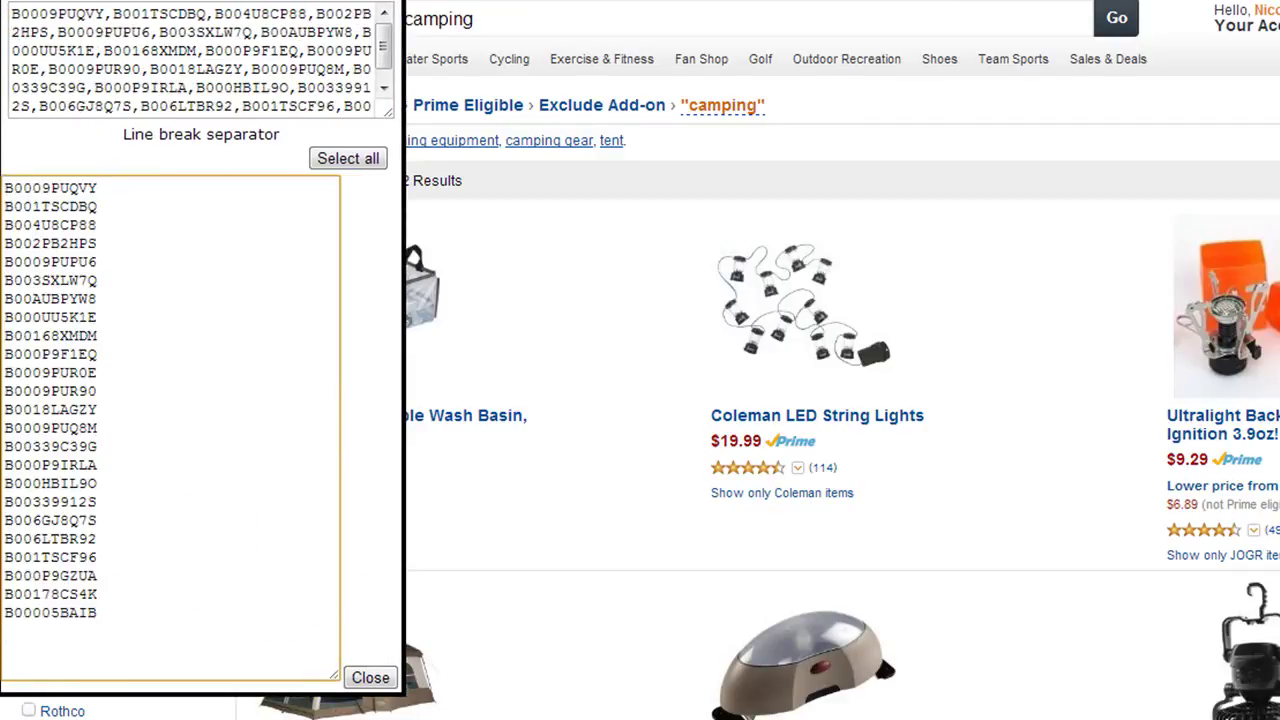
pyautogui.hotkey('alt', 'Tab')
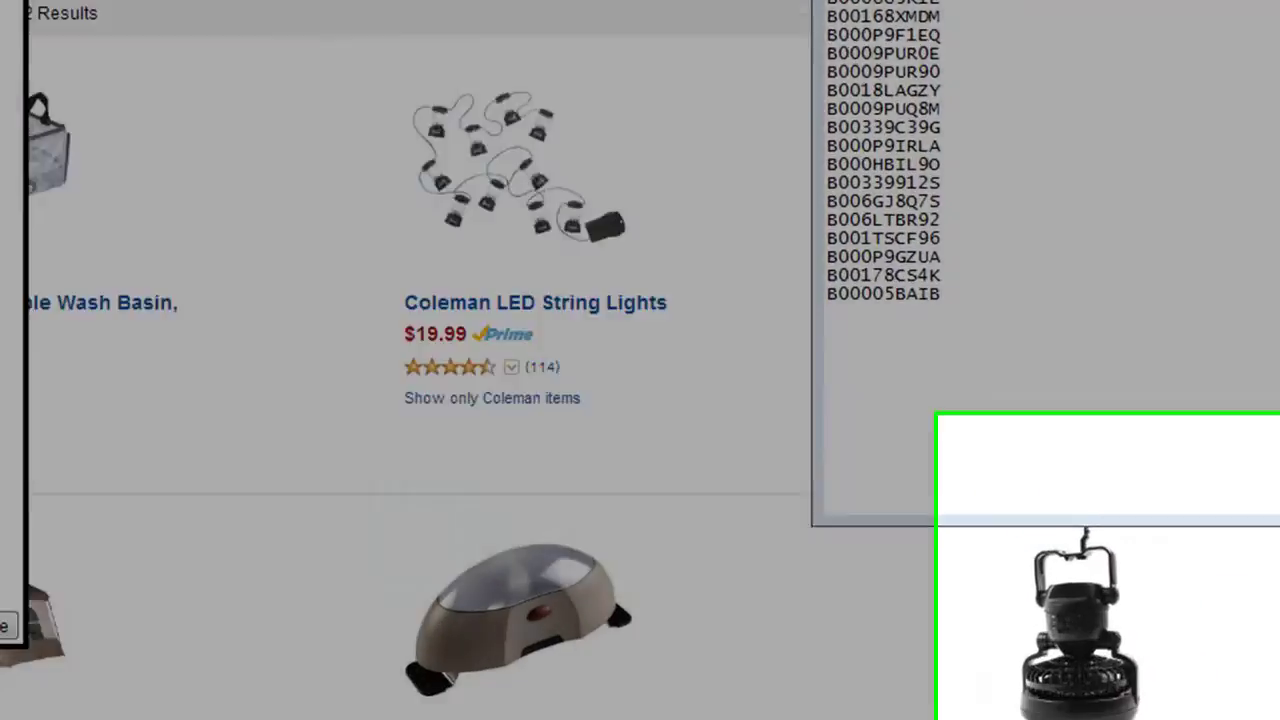
pyautogui.click(1279, 719)
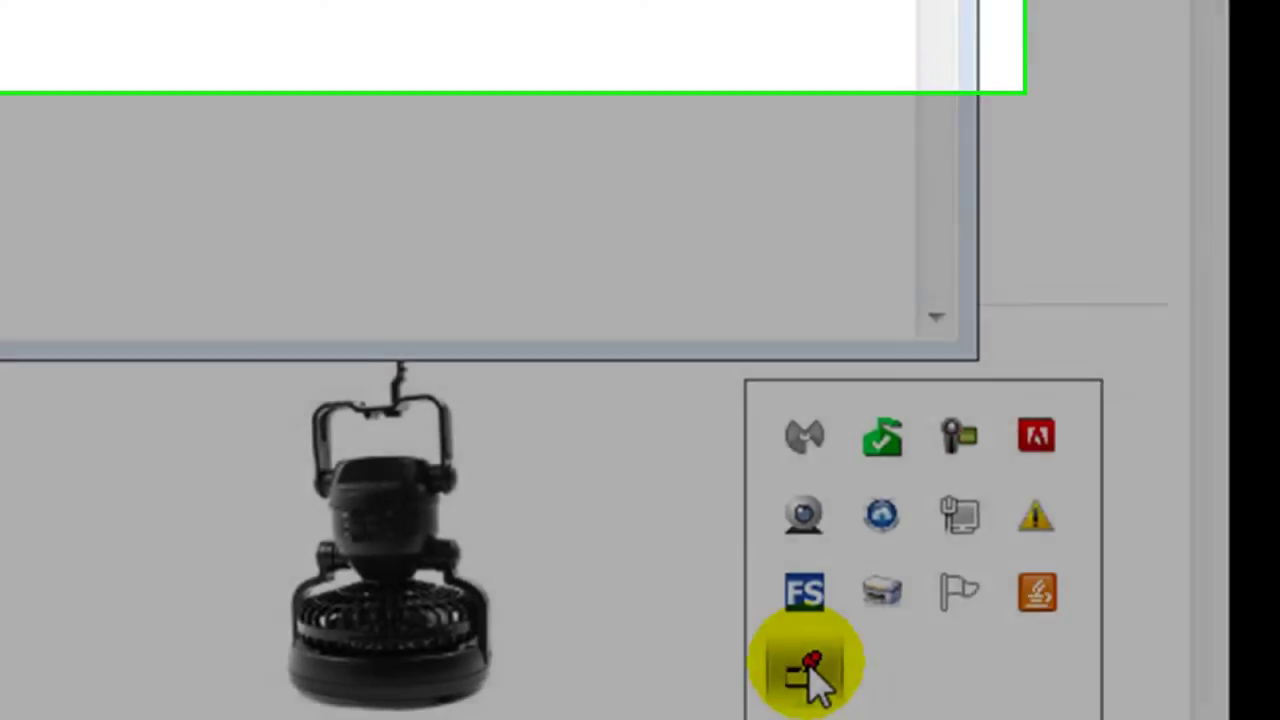
# - Pin the untitled Notepad window on top with DeskPins and confirm it stays above other windows
pyautogui.click(714, 540)
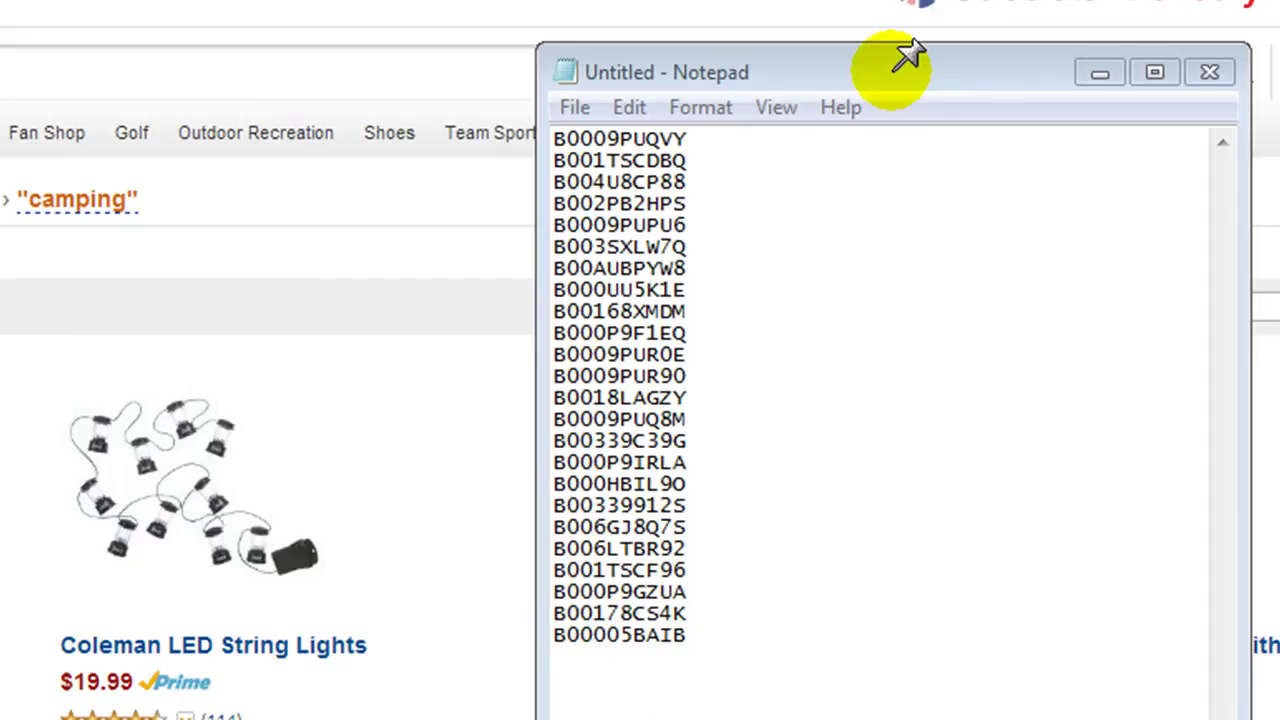
pyautogui.click(895, 70)
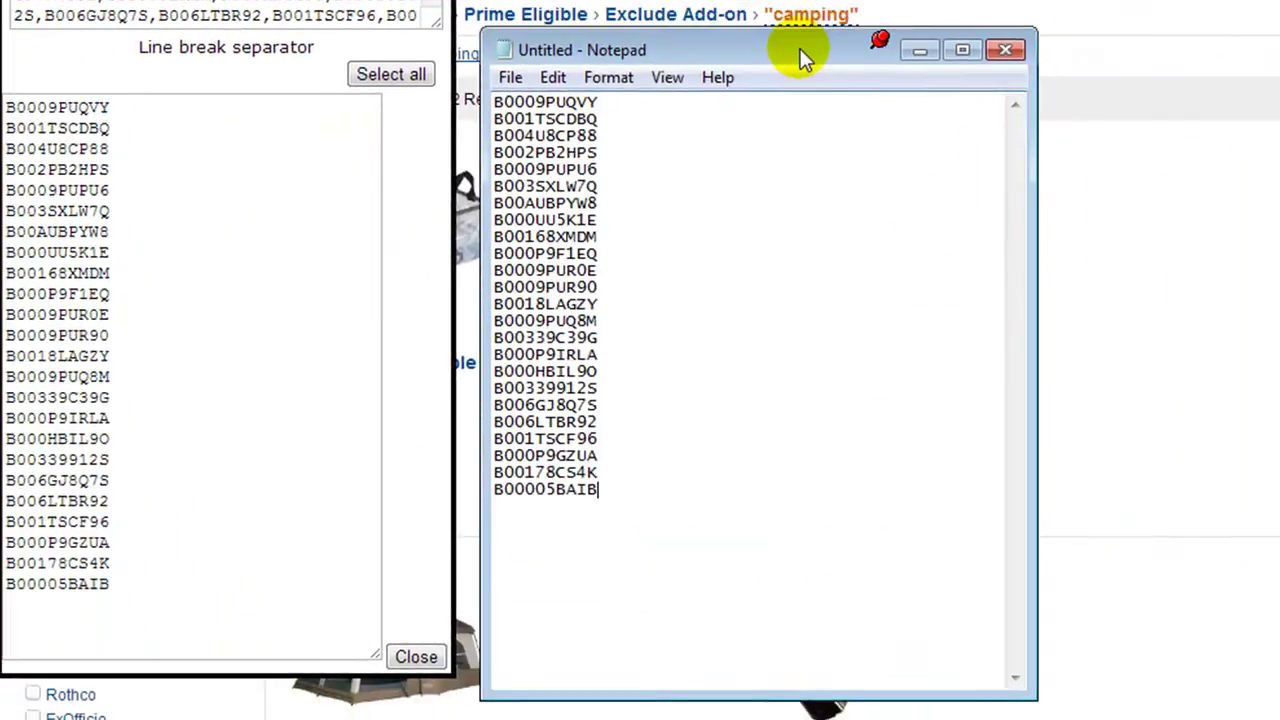
pyautogui.moveTo(800, 48); pyautogui.dragTo(803, 66)
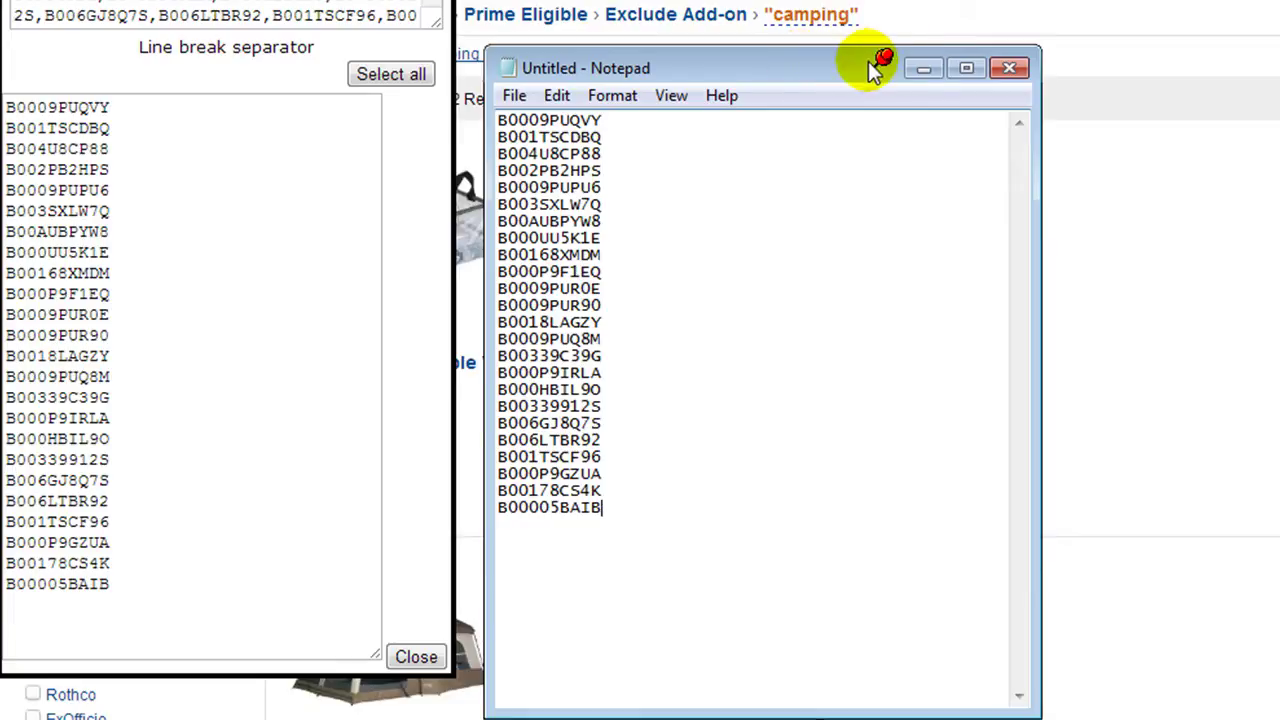
pyautogui.moveTo(748, 78); pyautogui.dragTo(844, 109)
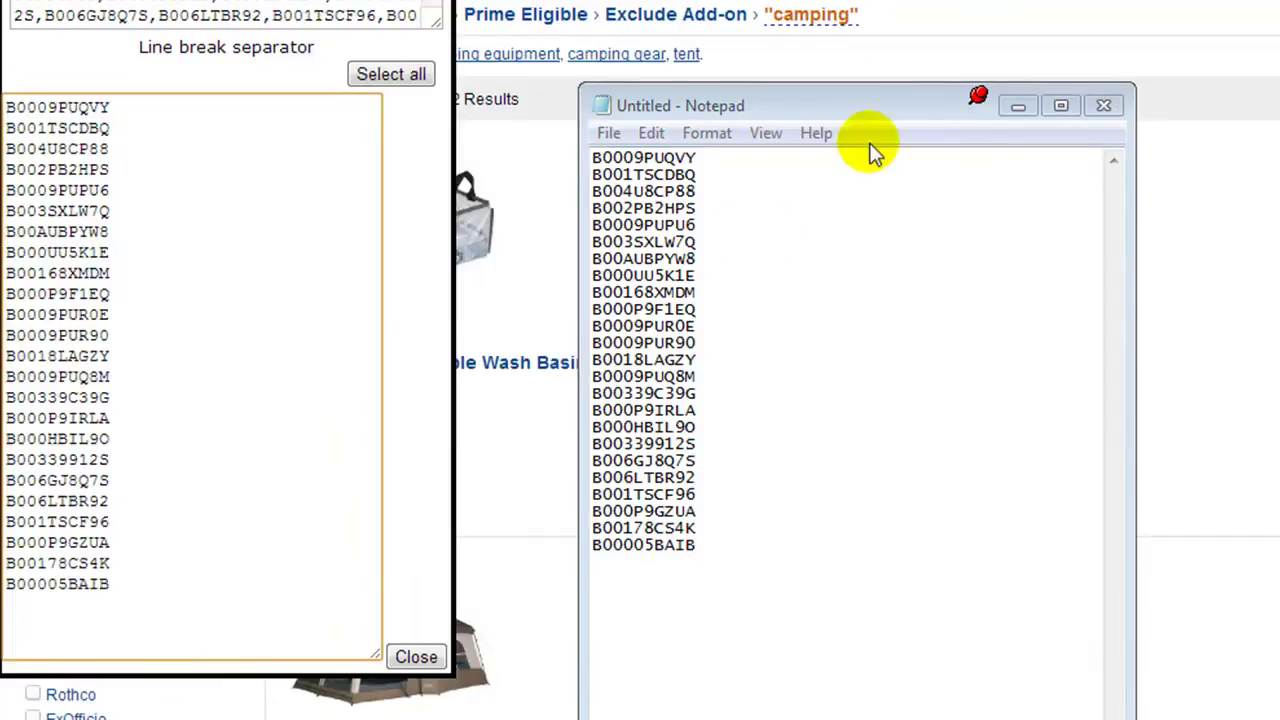
pyautogui.click(871, 96)
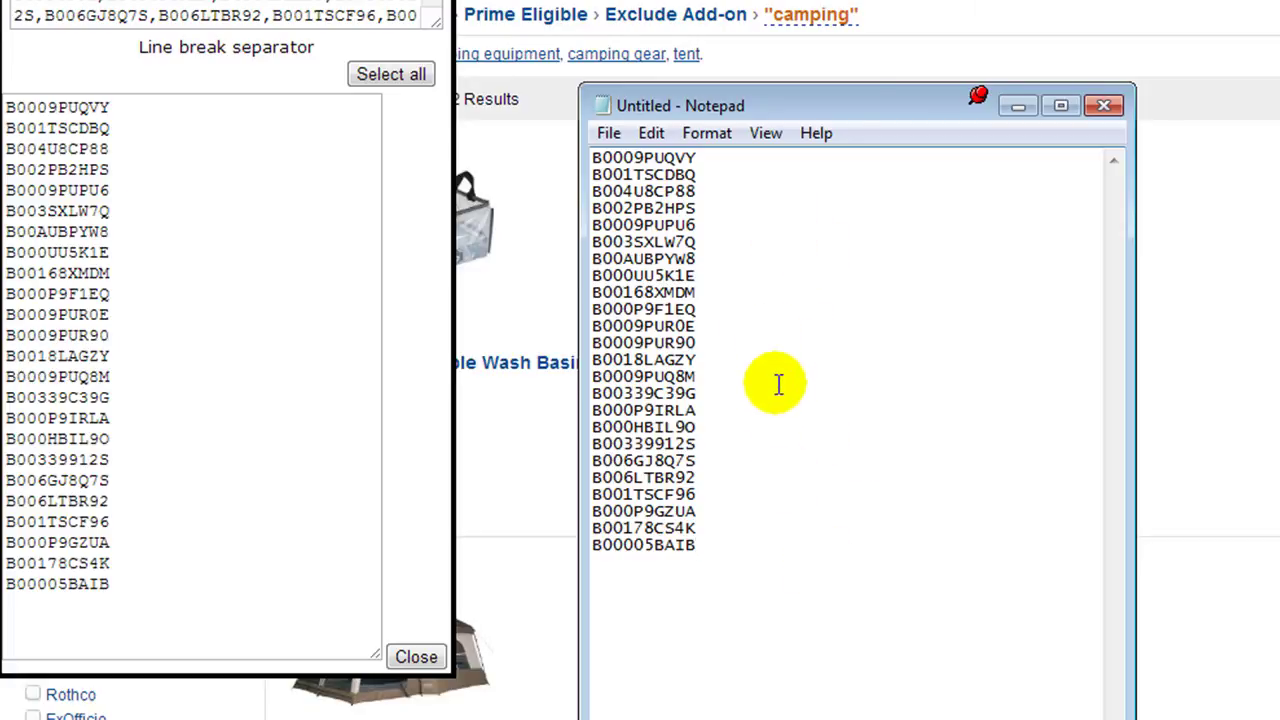
pyautogui.moveTo(802, 102); pyautogui.dragTo(798, 51)
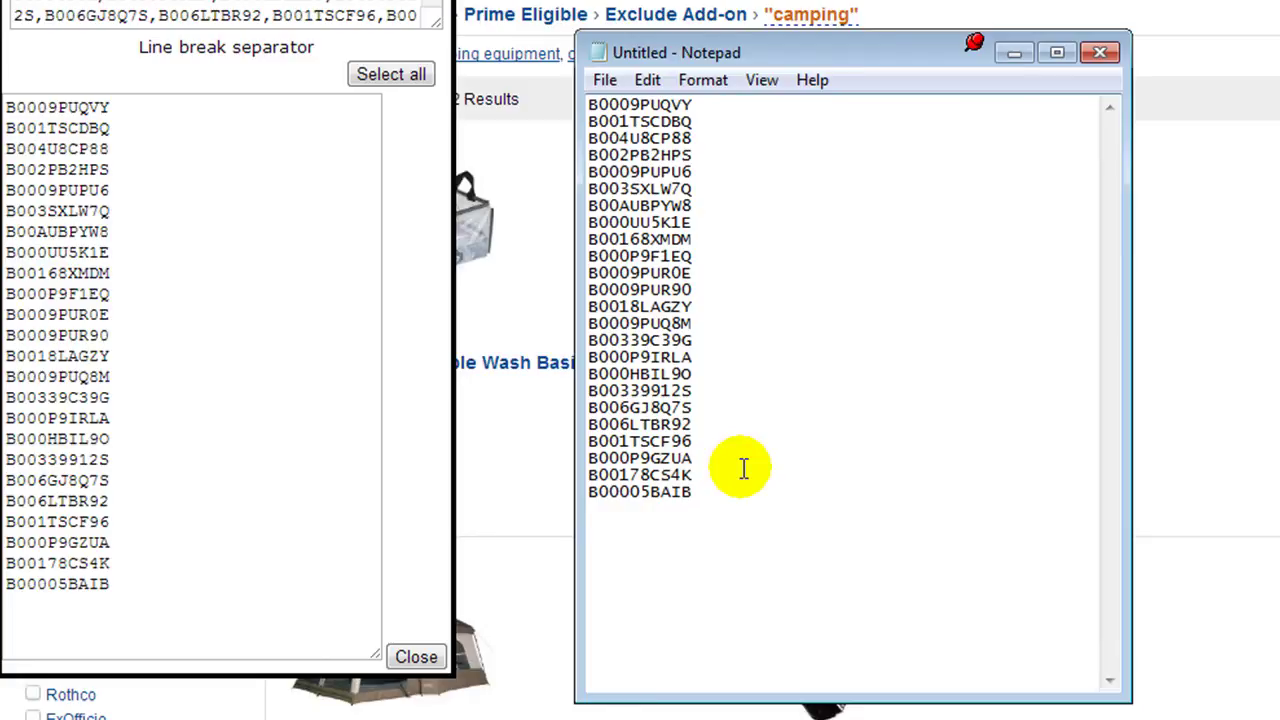
pyautogui.press('Up')
pyautogui.press('Up')
pyautogui.press('Up')
pyautogui.press('Up')
pyautogui.press('Up')
pyautogui.press('Up')
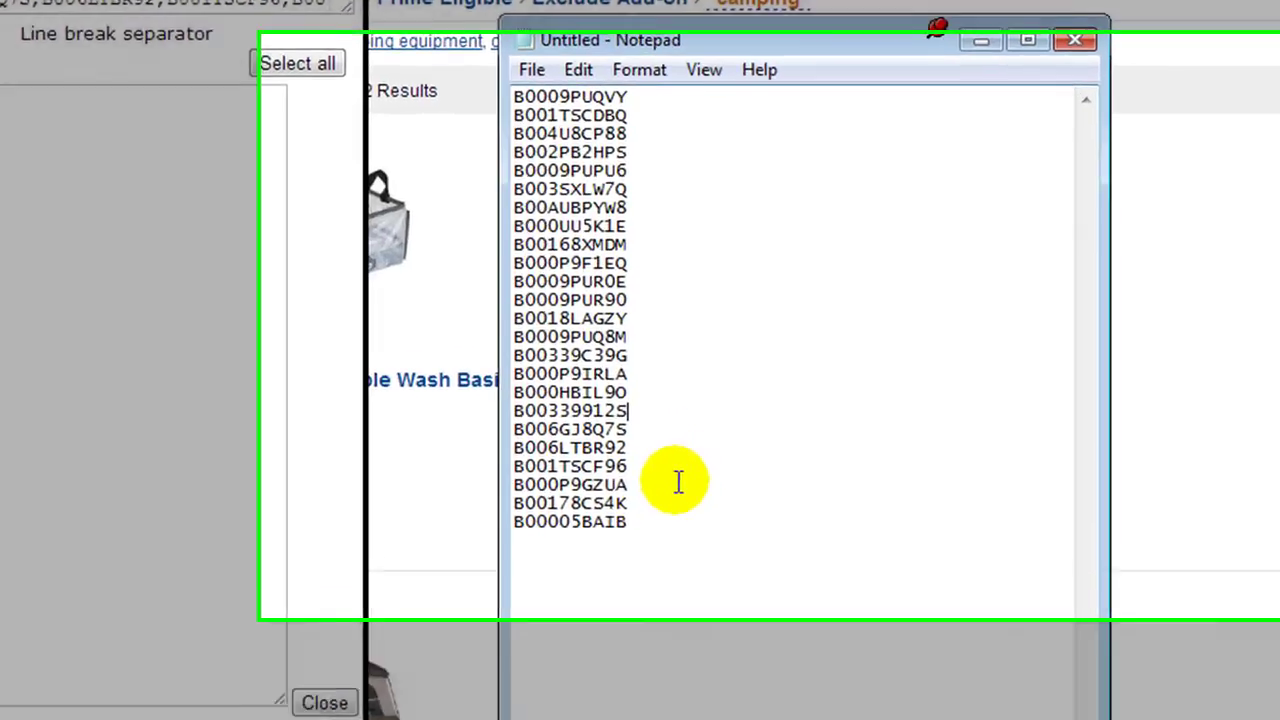
pyautogui.press('Up')
pyautogui.press('Up')
pyautogui.press('Up')
pyautogui.press('Up')
pyautogui.press('Up')
pyautogui.press('Up')
pyautogui.press('Up')
pyautogui.press('Up')
pyautogui.press('Up')
pyautogui.press('Up')
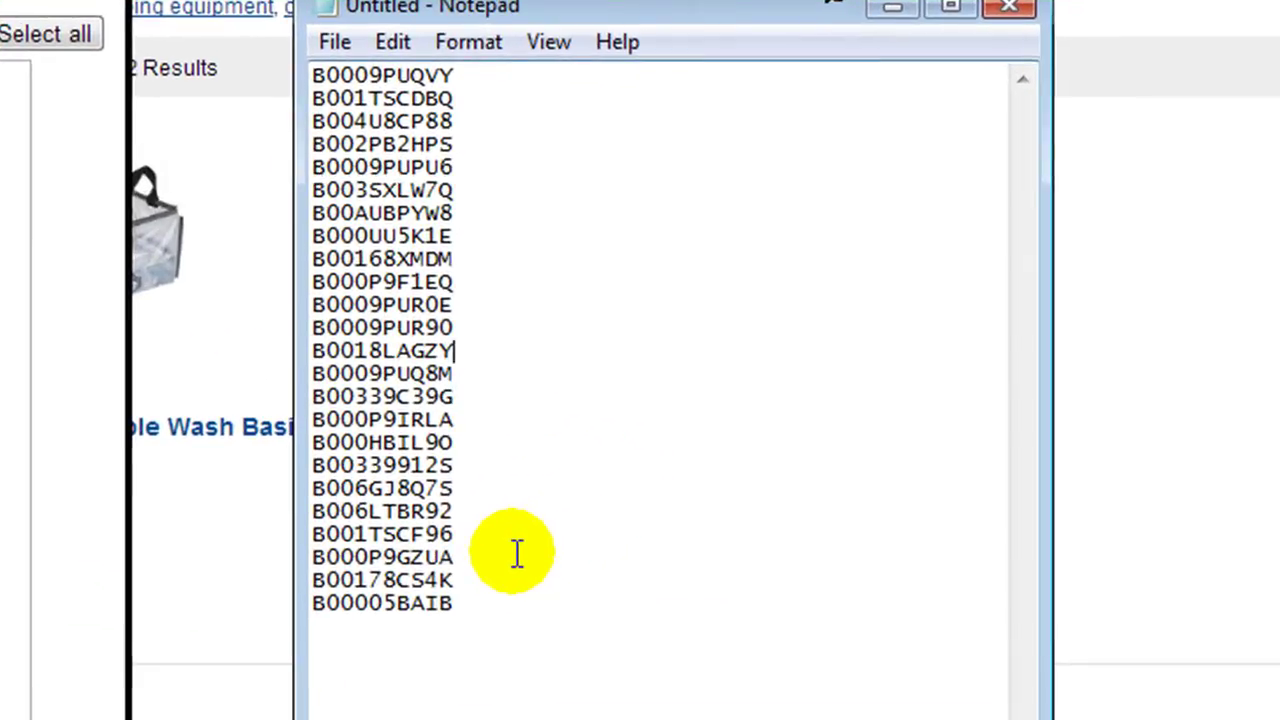
pyautogui.press('Up')
pyautogui.press('Up')
pyautogui.press('Up')
pyautogui.press('Up')
pyautogui.press('Up')
pyautogui.press('Up')
pyautogui.press('Up')
pyautogui.press('Up')
pyautogui.press('Left')
pyautogui.press('Left')
pyautogui.press('Left')
pyautogui.press('Right')
pyautogui.press('Right')
pyautogui.press('Down')
pyautogui.press('Down')
pyautogui.press('Down')
pyautogui.press('Down')
pyautogui.press('Left')
pyautogui.press('Left')
pyautogui.press('Left')
pyautogui.press('Left')
pyautogui.press('Left')
pyautogui.press('Down')
pyautogui.press('Right')
pyautogui.press('Right')
pyautogui.press('Right')
pyautogui.press('Right')
pyautogui.press('Right')
pyautogui.press('Down')
pyautogui.press('Down')
pyautogui.press('Left')
pyautogui.press('Left')
pyautogui.press('Left')
pyautogui.press('Left')
pyautogui.press('Left')
pyautogui.press('Left')
pyautogui.press('Left')
pyautogui.press('Left')
pyautogui.press('Down')
pyautogui.press('Right')
pyautogui.press('Right')
pyautogui.press('Right')
pyautogui.press('Right')
pyautogui.press('Right')
pyautogui.press('Down')
pyautogui.press('Right')
pyautogui.press('Right')
pyautogui.press('Right')
pyautogui.press('Down')
pyautogui.press('Left')
pyautogui.press('Left')
pyautogui.press('Down')
pyautogui.press('Left')
pyautogui.press('Left')
pyautogui.press('Left')
pyautogui.press('Right')
pyautogui.press('Right')
pyautogui.press('Right')
pyautogui.press('Right')
pyautogui.press('Right')
pyautogui.press('Right')
pyautogui.press('Down')
pyautogui.press('Left')
pyautogui.press('Left')
pyautogui.press('Left')
pyautogui.press('Down')
pyautogui.press('Left')
pyautogui.press('Left')
pyautogui.press('Left')
pyautogui.press('Down')
pyautogui.press('Left')
pyautogui.press('Left')
pyautogui.press('Left')
pyautogui.press('Right')
pyautogui.press('Right')
pyautogui.press('Right')
pyautogui.press('Right')
pyautogui.press('Right')
pyautogui.press('Right')
pyautogui.press('Down')
pyautogui.press('Left')
pyautogui.press('Left')
pyautogui.press('Left')
pyautogui.press('Down')
pyautogui.press('Left')
pyautogui.press('Left')
pyautogui.press('Left')
pyautogui.press('Right')
pyautogui.press('Right')
pyautogui.press('Right')
pyautogui.press('Right')
pyautogui.press('Right')
pyautogui.press('Right')
pyautogui.press('Right')
pyautogui.press('Right')
pyautogui.press('Down')
pyautogui.press('Left')
pyautogui.press('Left')
pyautogui.press('Left')
pyautogui.press('Left')
pyautogui.press('Left')
pyautogui.press('Down')
pyautogui.press('Left')
pyautogui.press('Left')
pyautogui.press('Left')
pyautogui.press('Right')
pyautogui.press('Right')
pyautogui.press('Right')
pyautogui.press('Right')
pyautogui.press('Right')
pyautogui.press('Right')
pyautogui.press('Right')
pyautogui.press('Right')
pyautogui.press('Down')
pyautogui.press('Left')
pyautogui.press('Left')
pyautogui.press('Down')
pyautogui.press('Left')
pyautogui.press('Left')
pyautogui.press('Left')
pyautogui.press('Left')
pyautogui.press('Left')
pyautogui.press('Right')
pyautogui.press('Right')
pyautogui.press('Right')
pyautogui.press('Right')
pyautogui.press('Right')
pyautogui.press('Right')
pyautogui.press('Right')
pyautogui.press('Right')
pyautogui.press('Down')
pyautogui.press('Left')
pyautogui.press('Left')
pyautogui.press('Left')
pyautogui.press('Down')
pyautogui.press('Left')
pyautogui.press('Left')
pyautogui.press('Left')
pyautogui.press('Right')
pyautogui.press('Right')
pyautogui.press('Right')
pyautogui.press('Right')
pyautogui.press('Right')
pyautogui.press('Right')
pyautogui.press('Down')
pyautogui.press('Left')
pyautogui.press('Left')
pyautogui.press('Left')
pyautogui.press('Right')
pyautogui.press('Right')
pyautogui.press('Right')
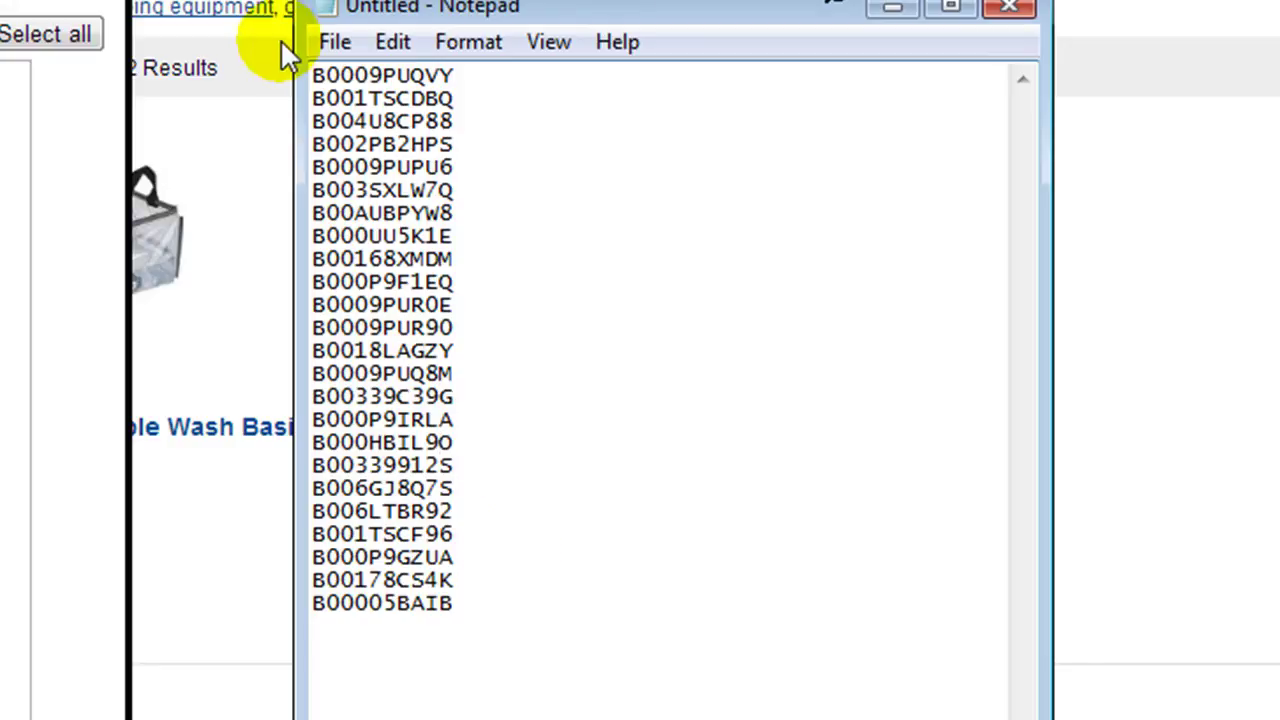
# - Save the ASIN list to the Desktop as 'june25th_camping' using Save As
pyautogui.click(344, 40)
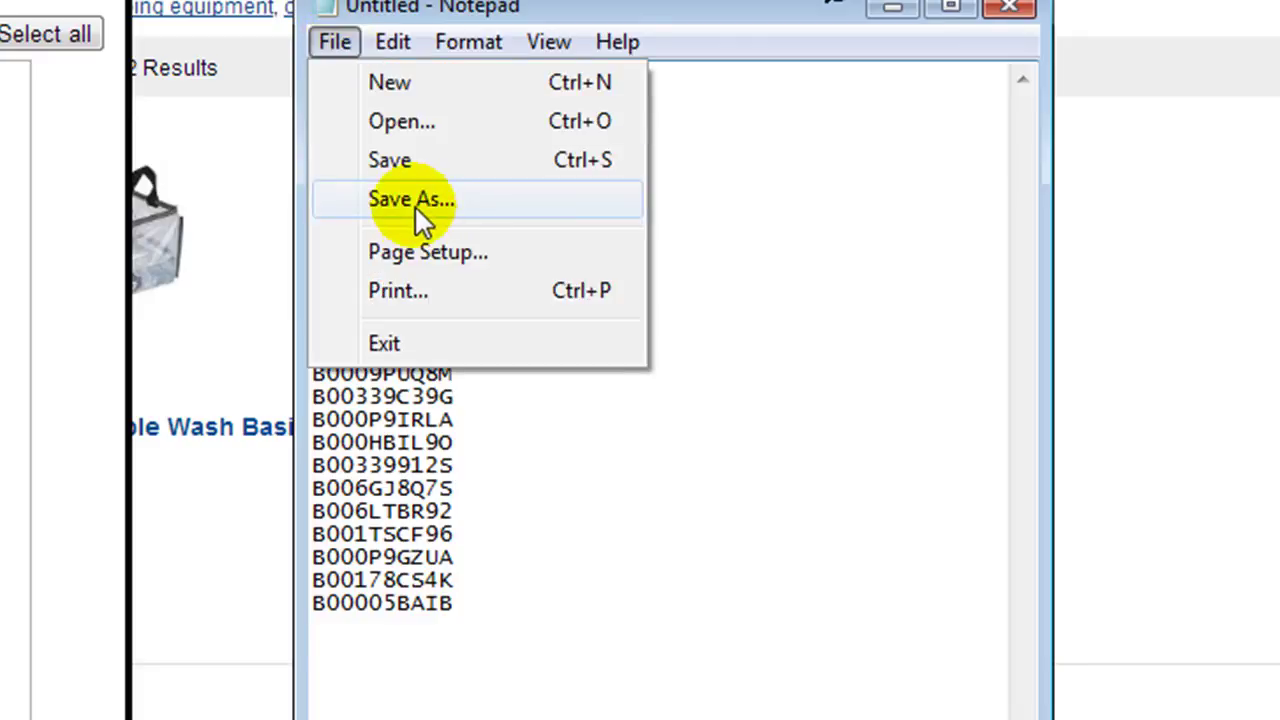
pyautogui.click(416, 206)
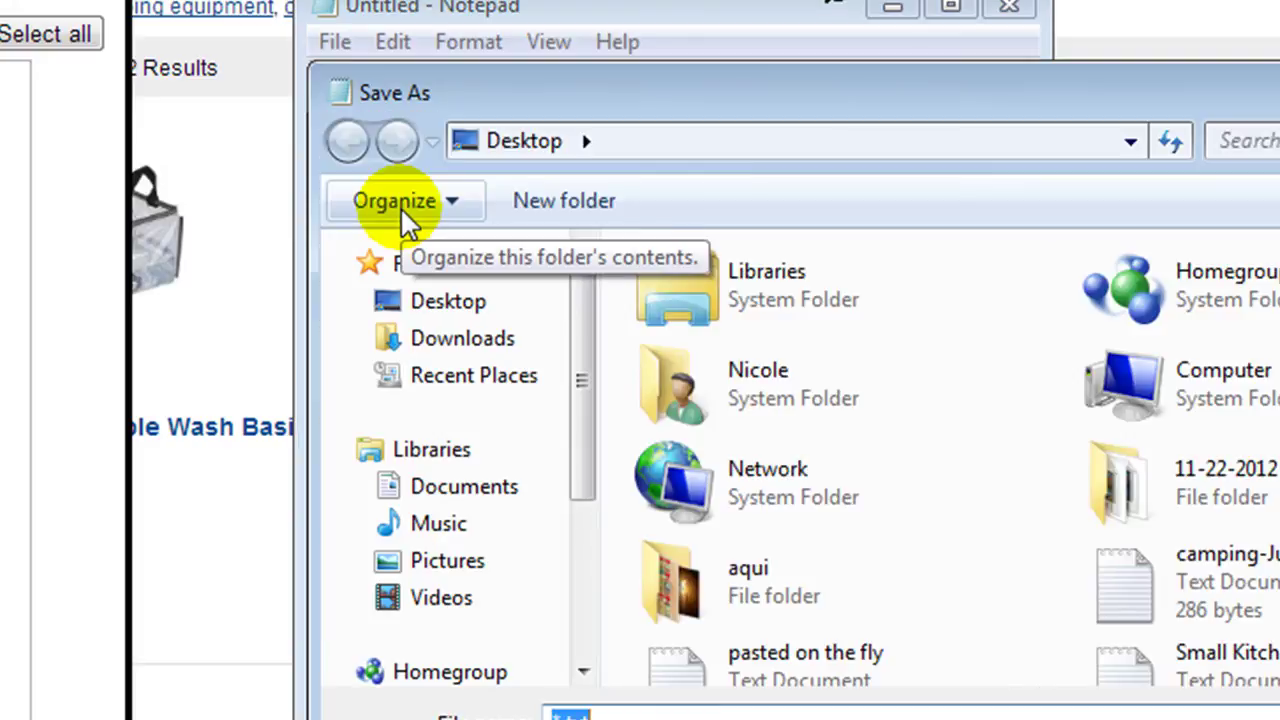
pyautogui.write('june25th_camping')
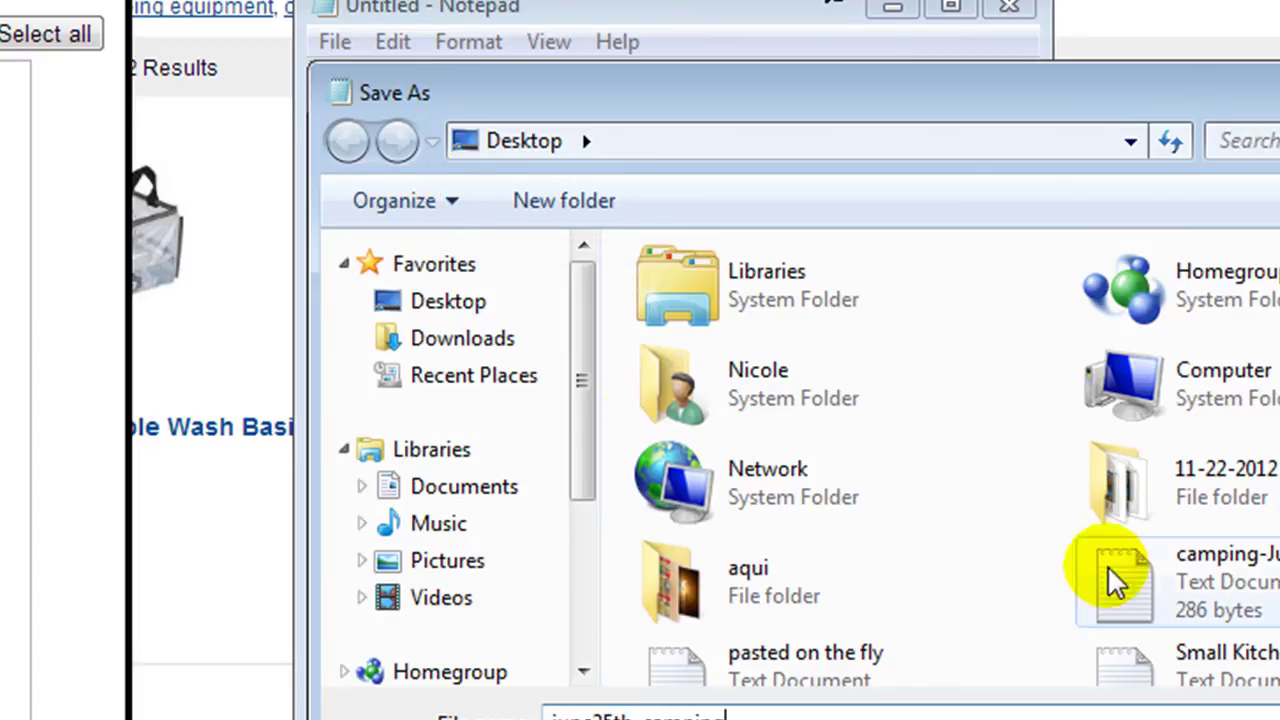
pyautogui.press('Return')
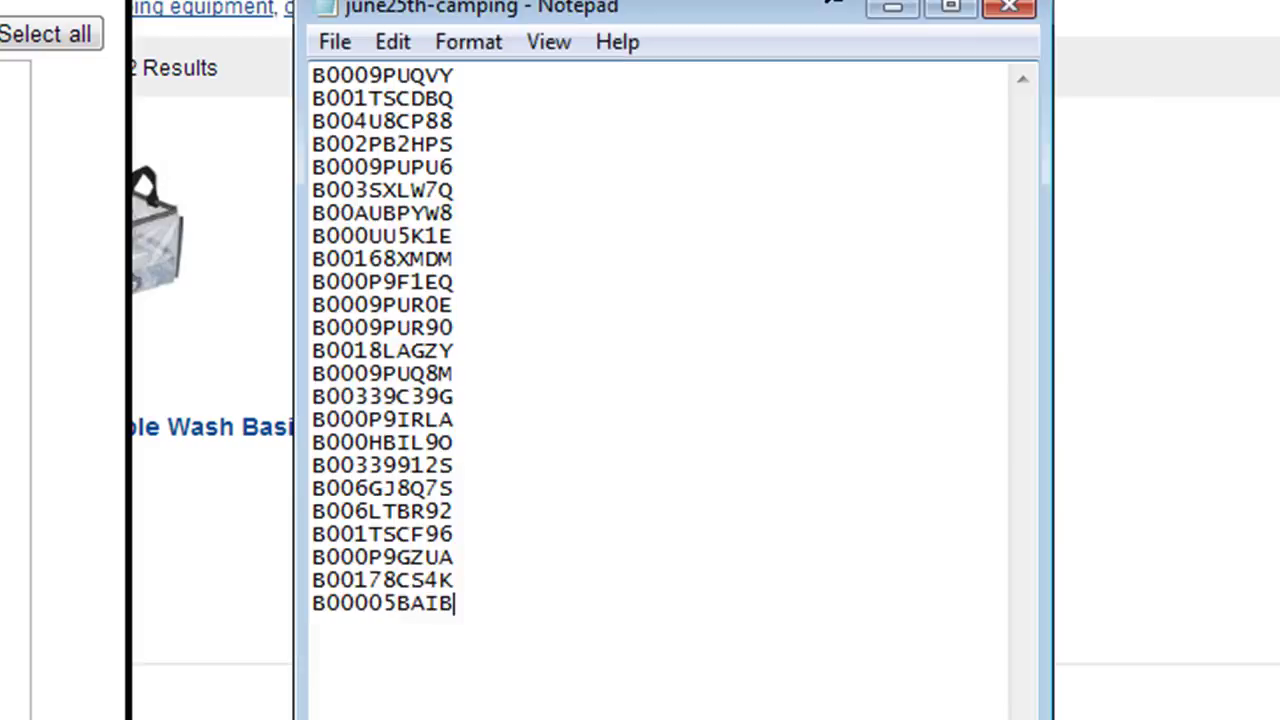